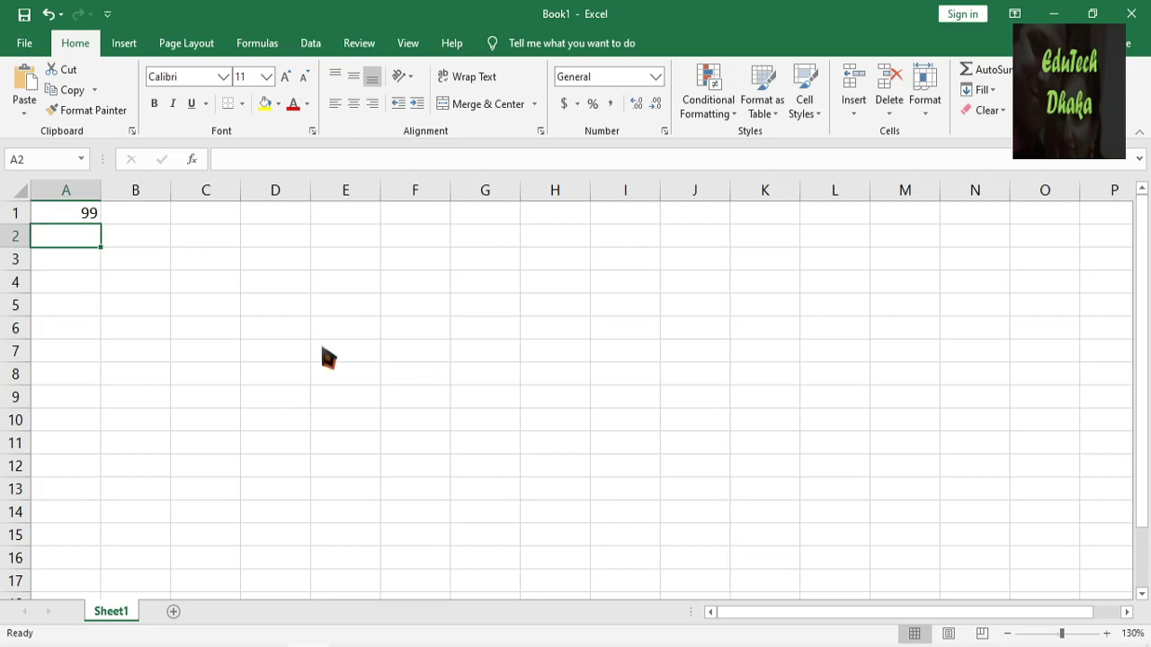
Replace the 99 in cell A1 with +99 and check the result.
{"action": "scroll", "coordinate": [320, 345], "scroll_direction": "up", "scroll_amount": 4, "text": "ctrl"}
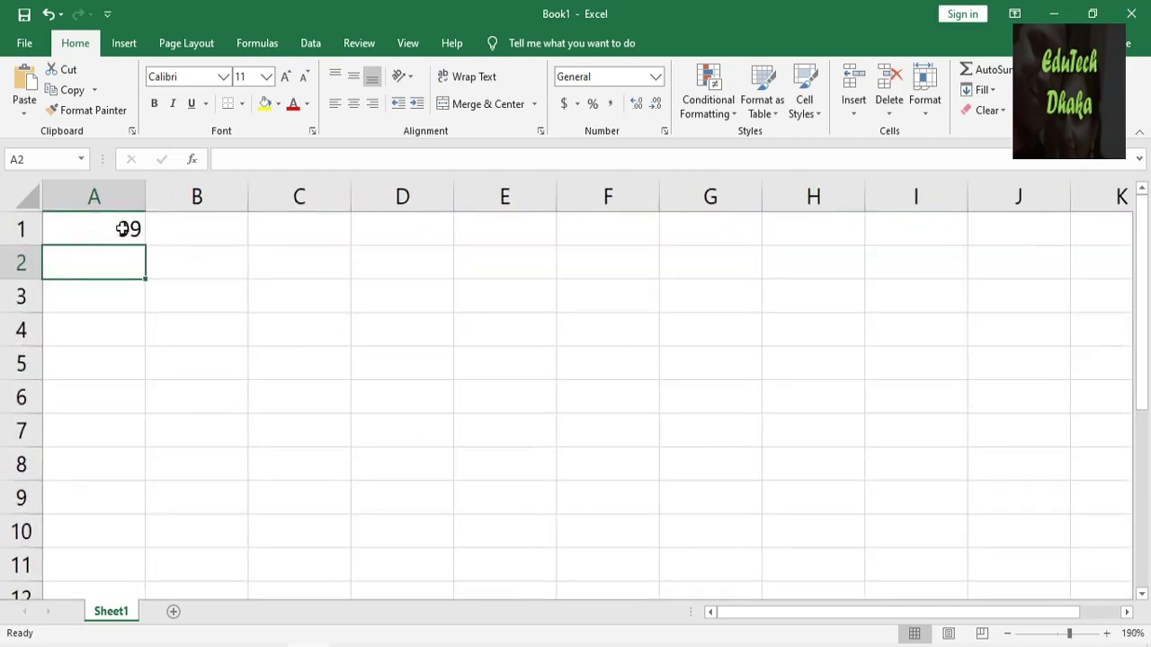
{"action": "left_click", "coordinate": [119, 228]}
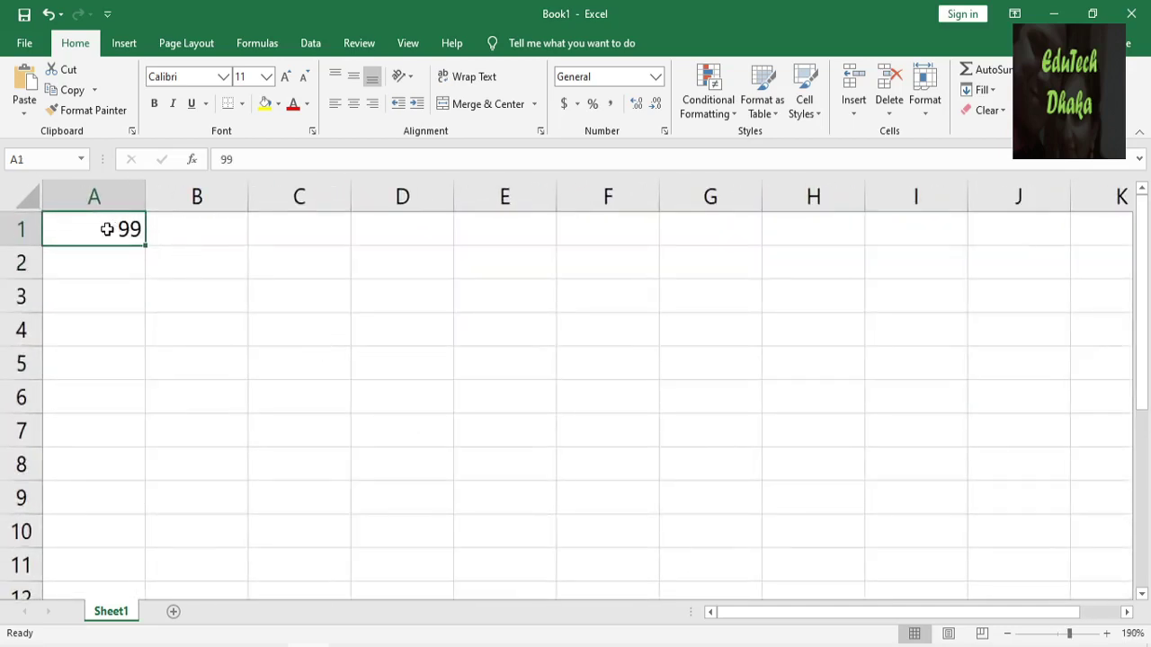
{"action": "key", "text": "Delete"}
{"action": "type", "text": "+99"}
{"action": "key", "text": "Return"}
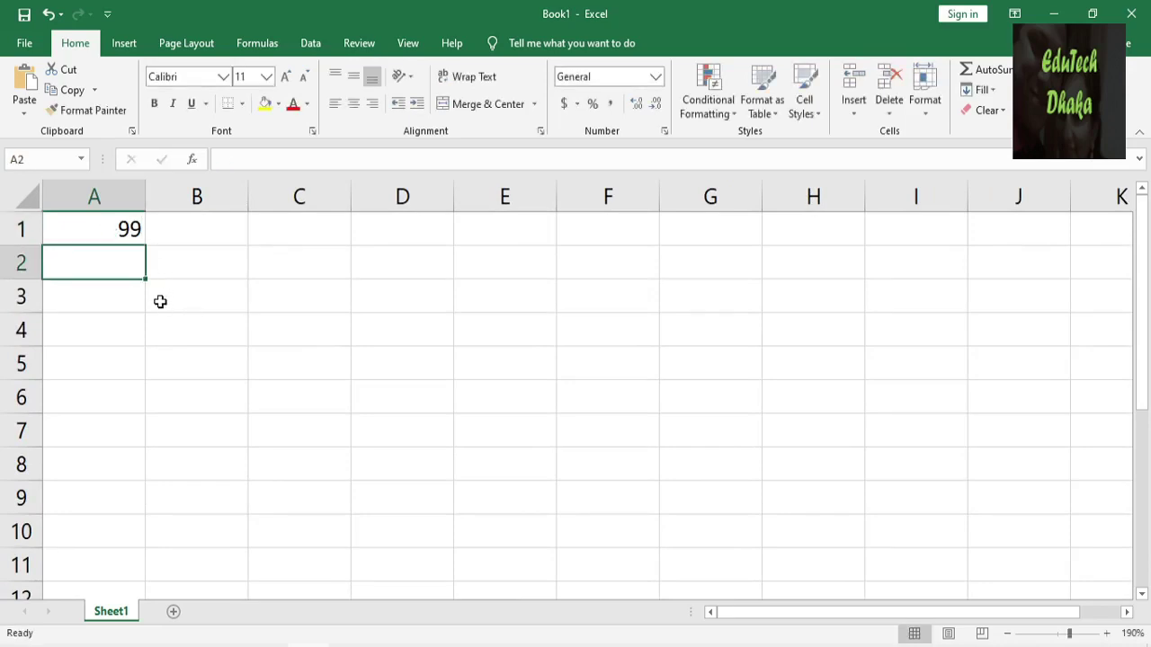
{"action": "left_click", "coordinate": [108, 231]}
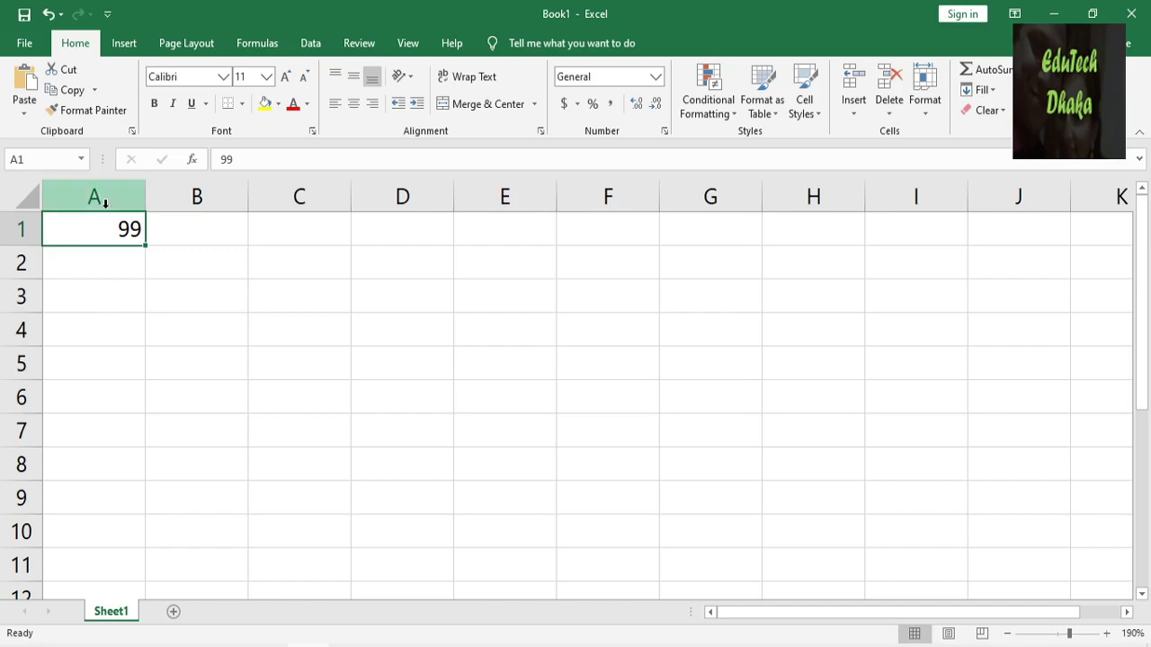
Apply the Text number format to the whole of column A.
{"action": "left_click", "coordinate": [105, 203]}
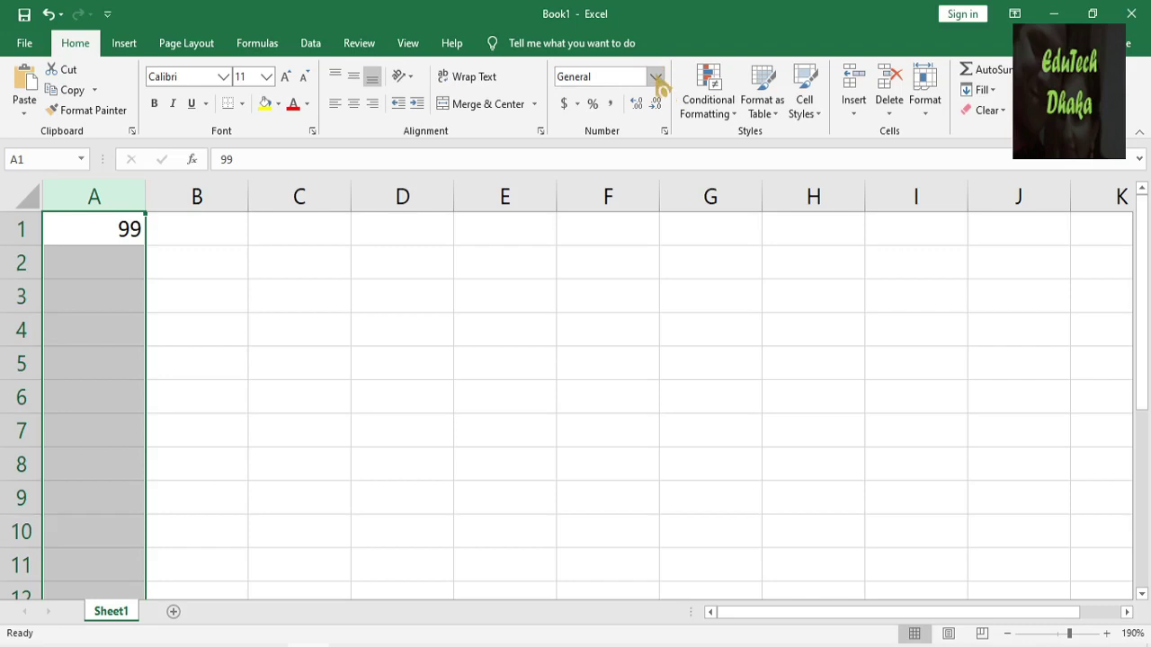
{"action": "left_click", "coordinate": [656, 78]}
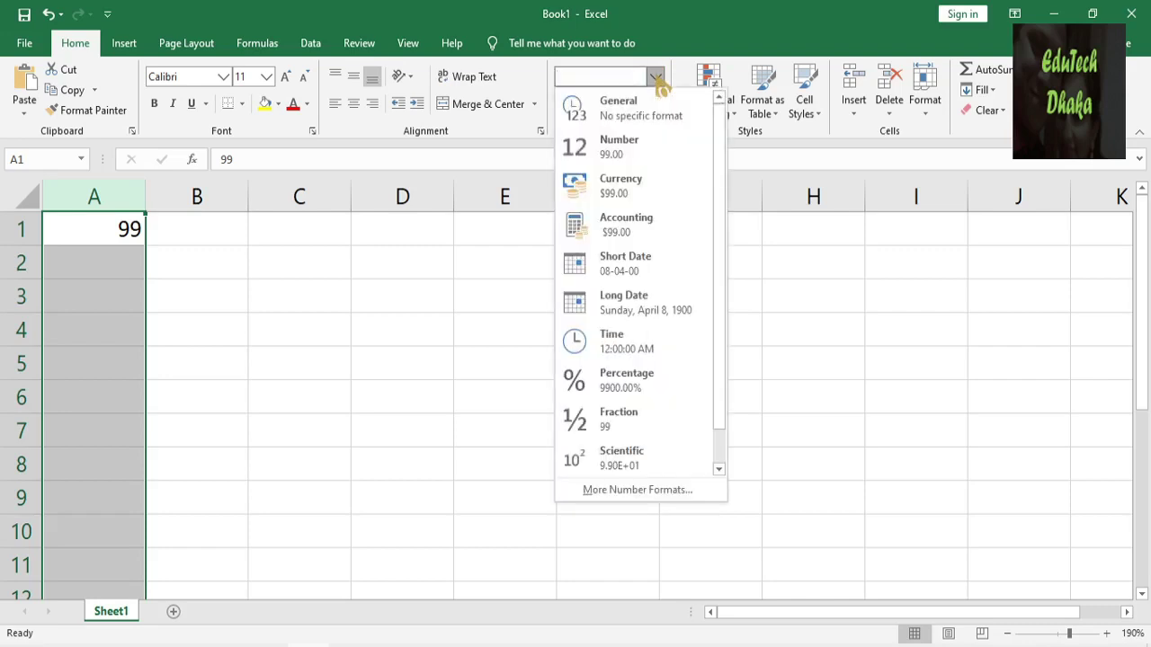
{"action": "scroll", "coordinate": [650, 321], "scroll_direction": "down", "scroll_amount": 1}
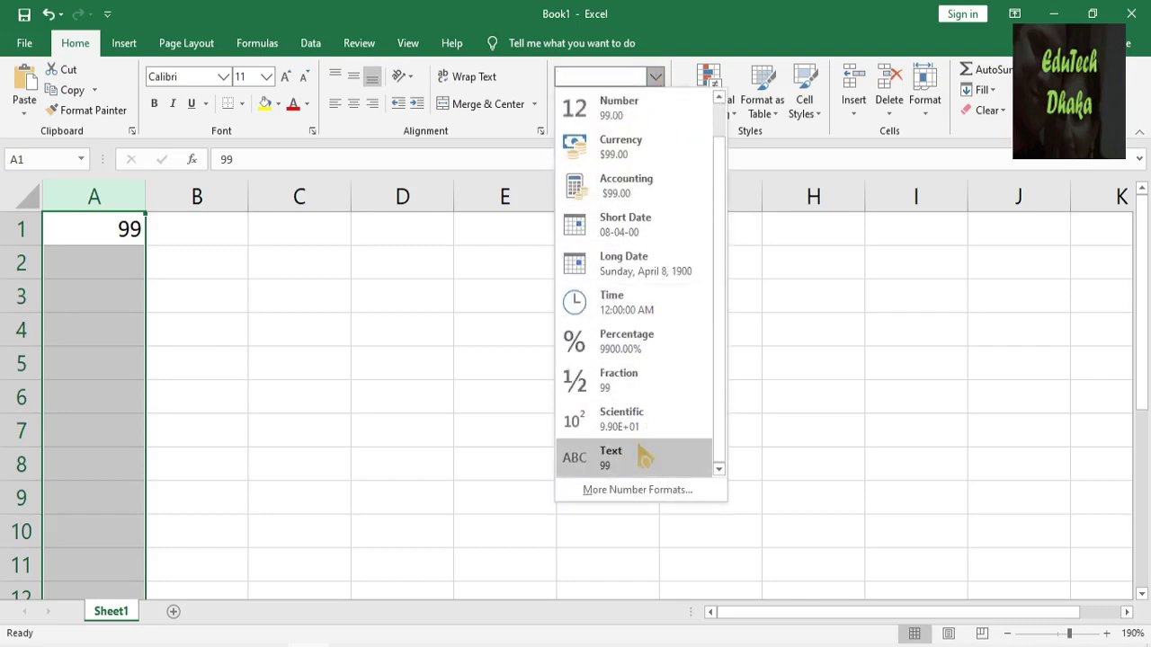
{"action": "left_click", "coordinate": [644, 459]}
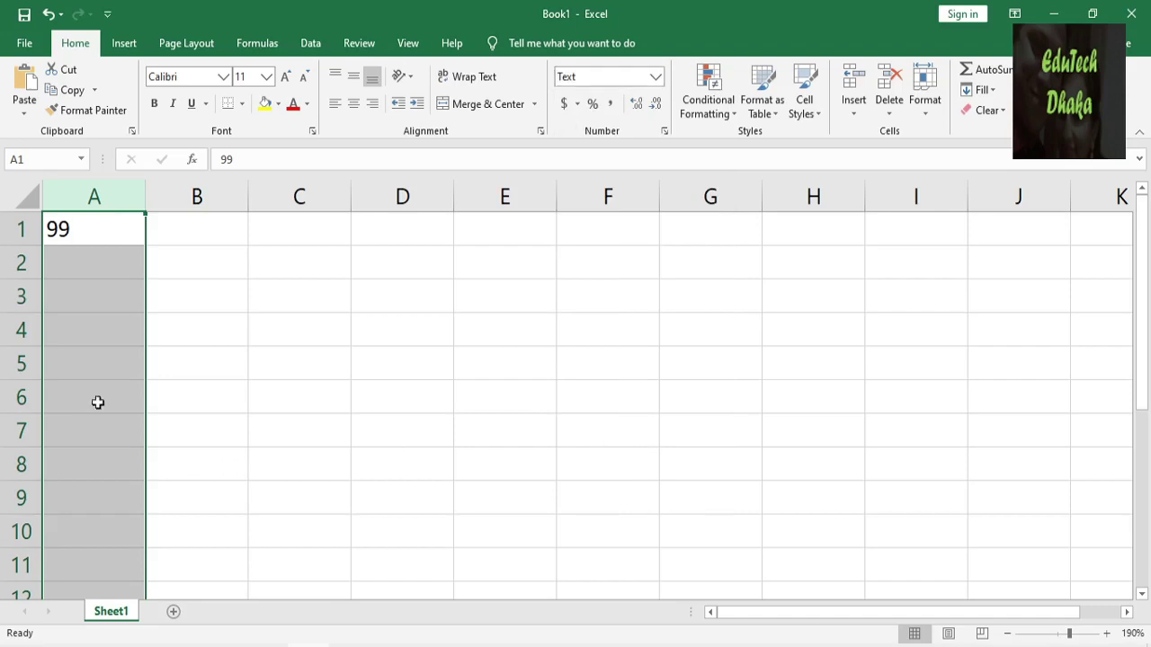
Set column A's alignment to middle vertically and right horizontally.
{"action": "left_click", "coordinate": [61, 228]}
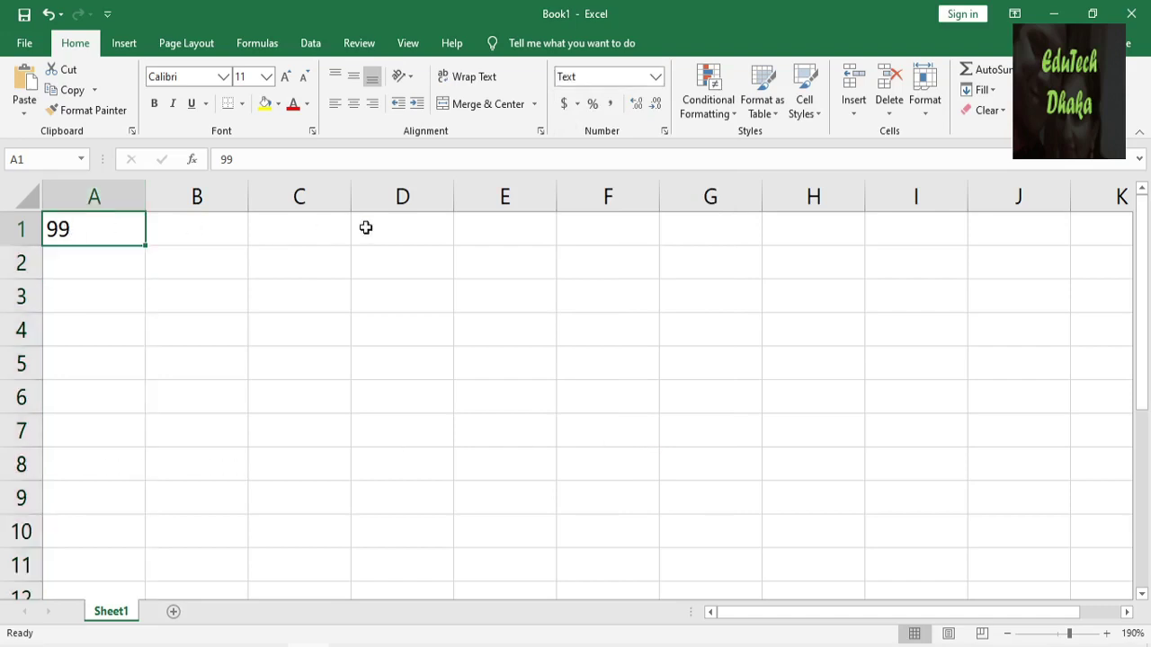
{"action": "left_click", "coordinate": [130, 201]}
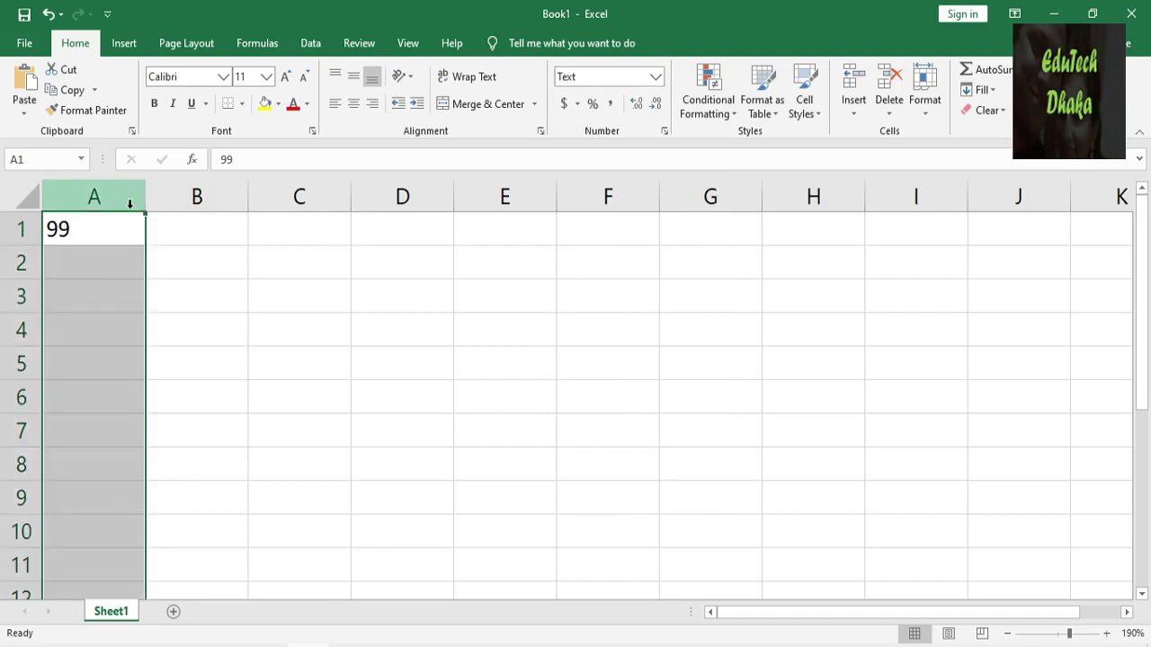
{"action": "left_click", "coordinate": [353, 75]}
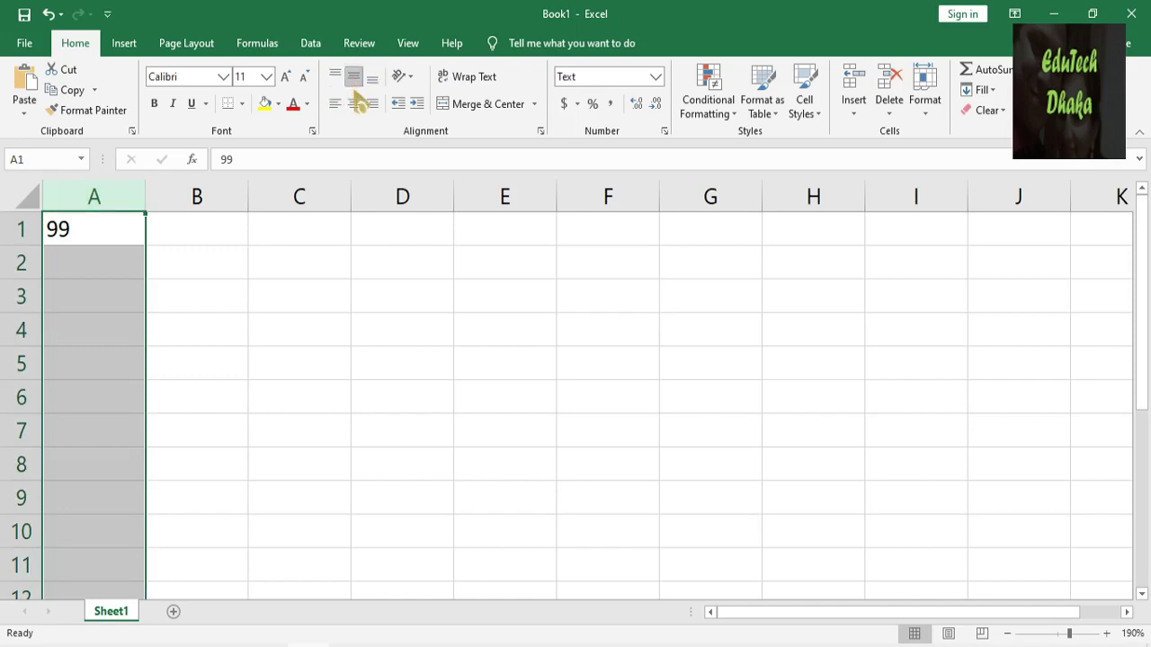
{"action": "left_click", "coordinate": [372, 105]}
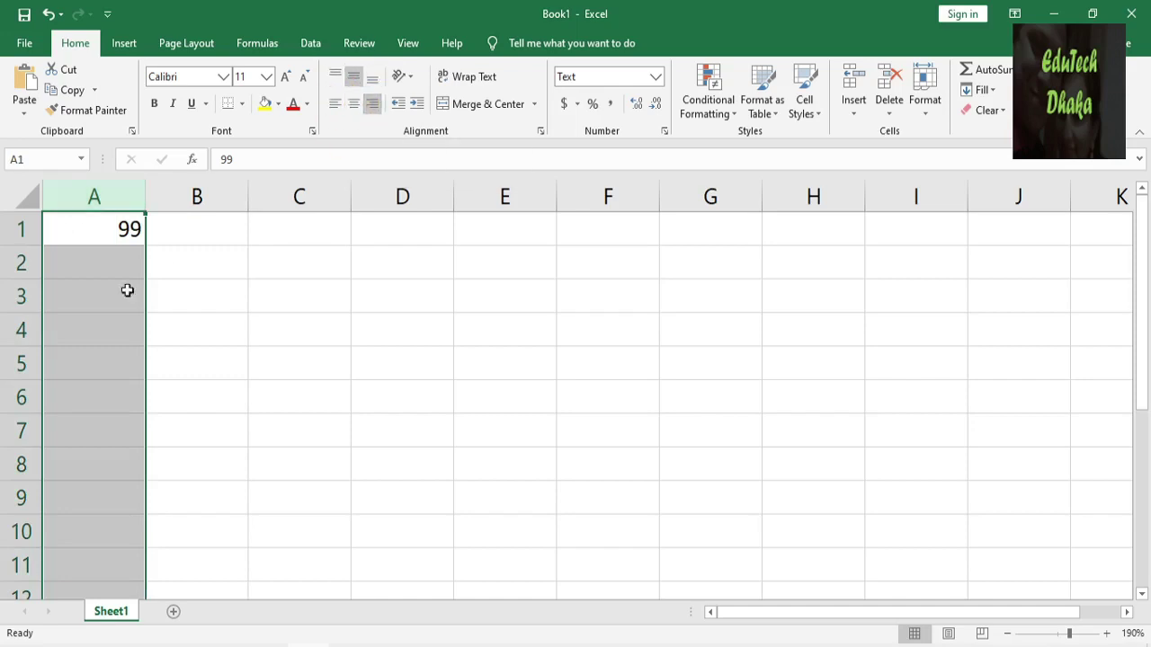
{"action": "left_click", "coordinate": [96, 238]}
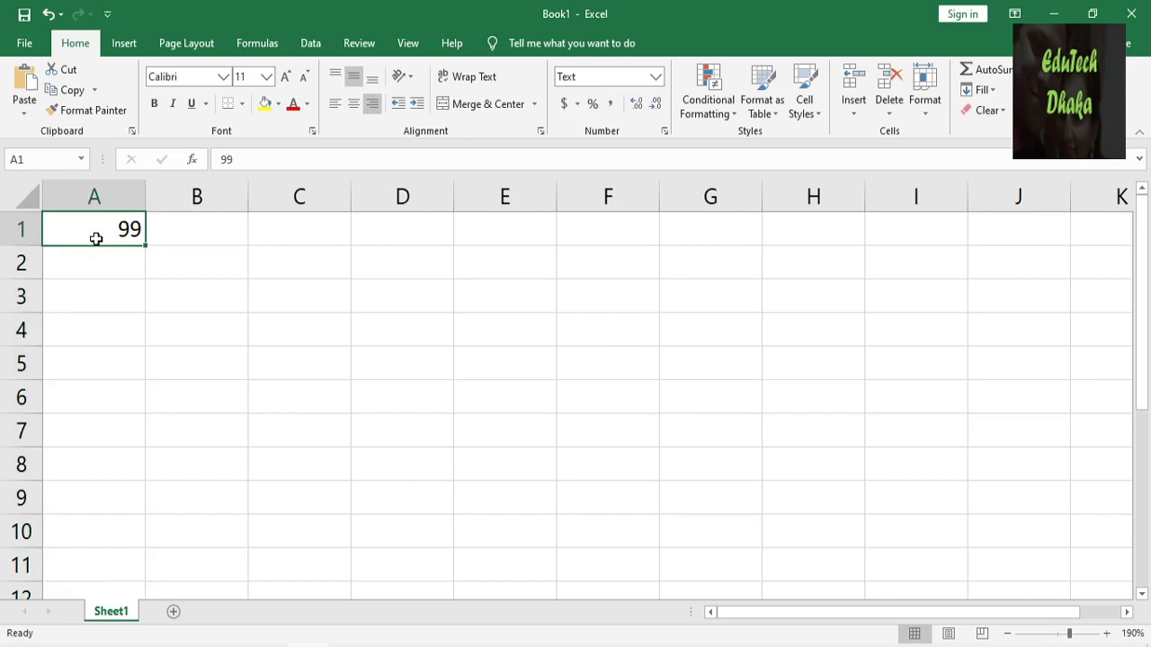
Enter a +880 phone number in A1 and autofit column A to its width.
{"action": "type", "text": "+880"}
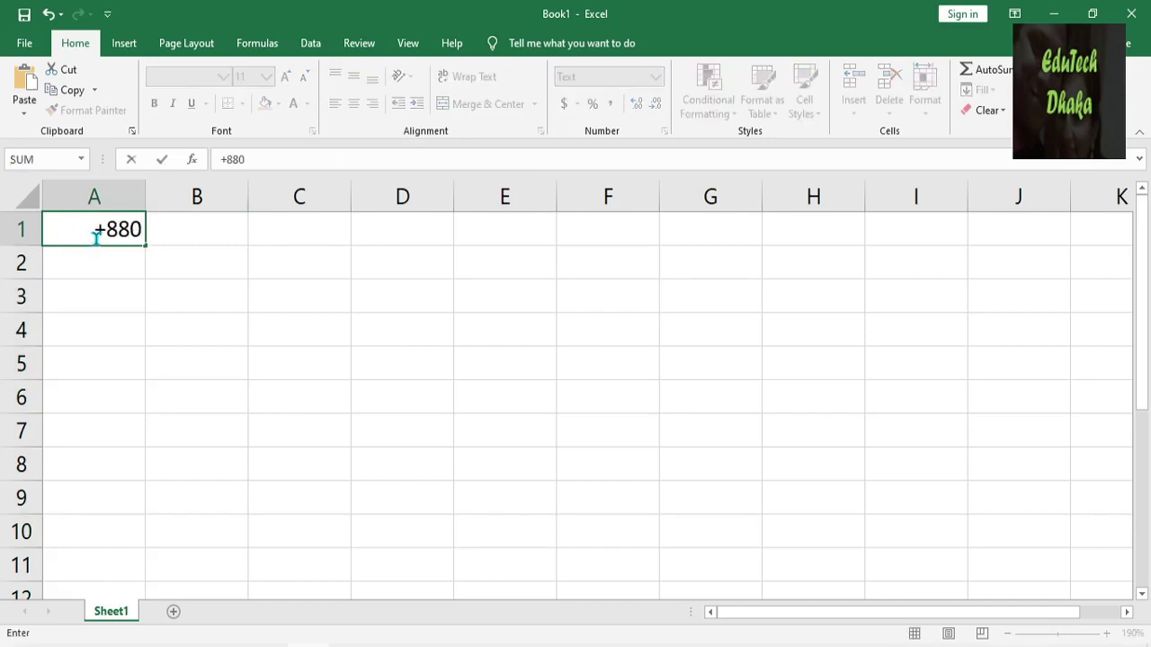
{"action": "type", "text": "1715 xxx"}
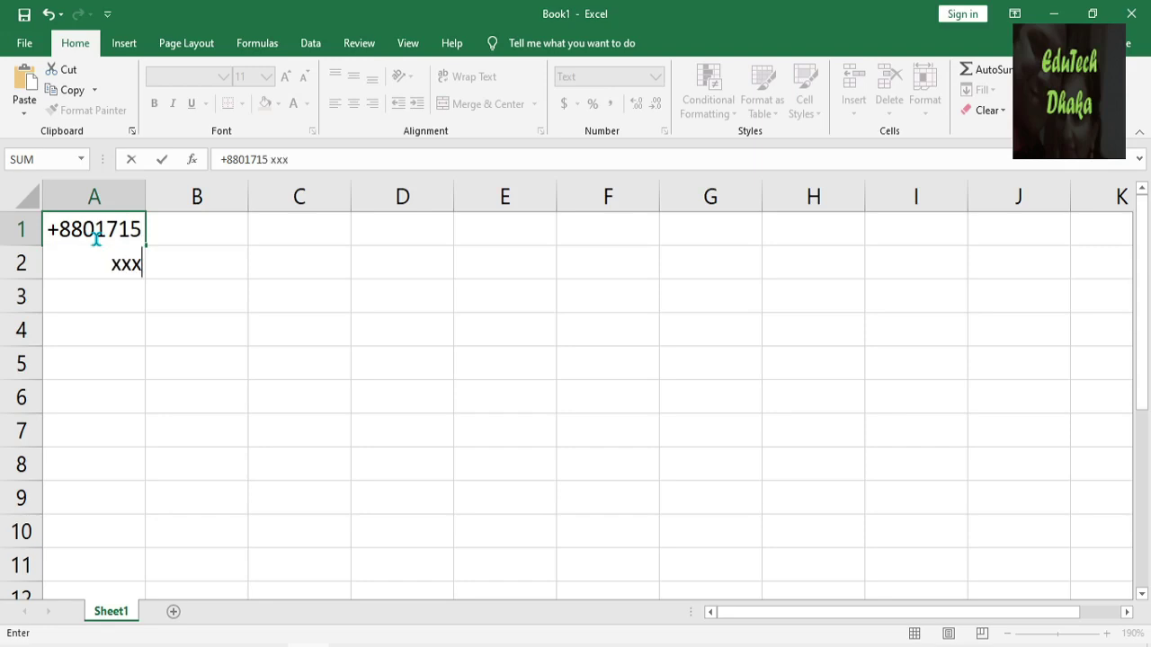
{"action": "type", "text": " xxx"}
{"action": "key", "text": "Return"}
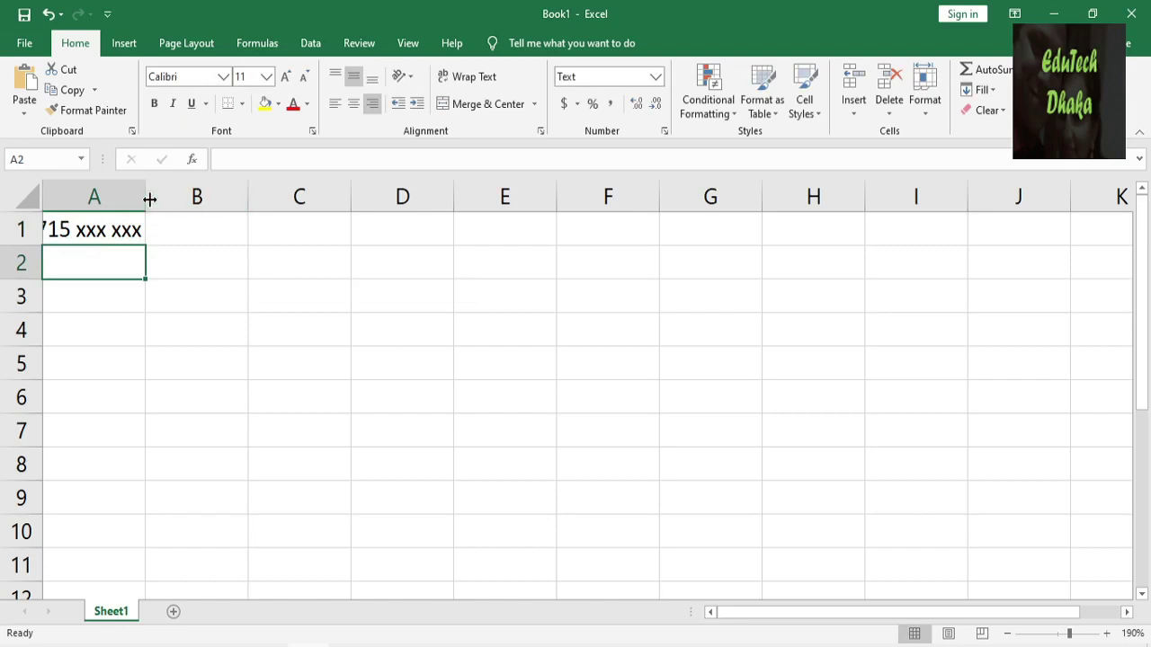
{"action": "double_click", "coordinate": [149, 198]}
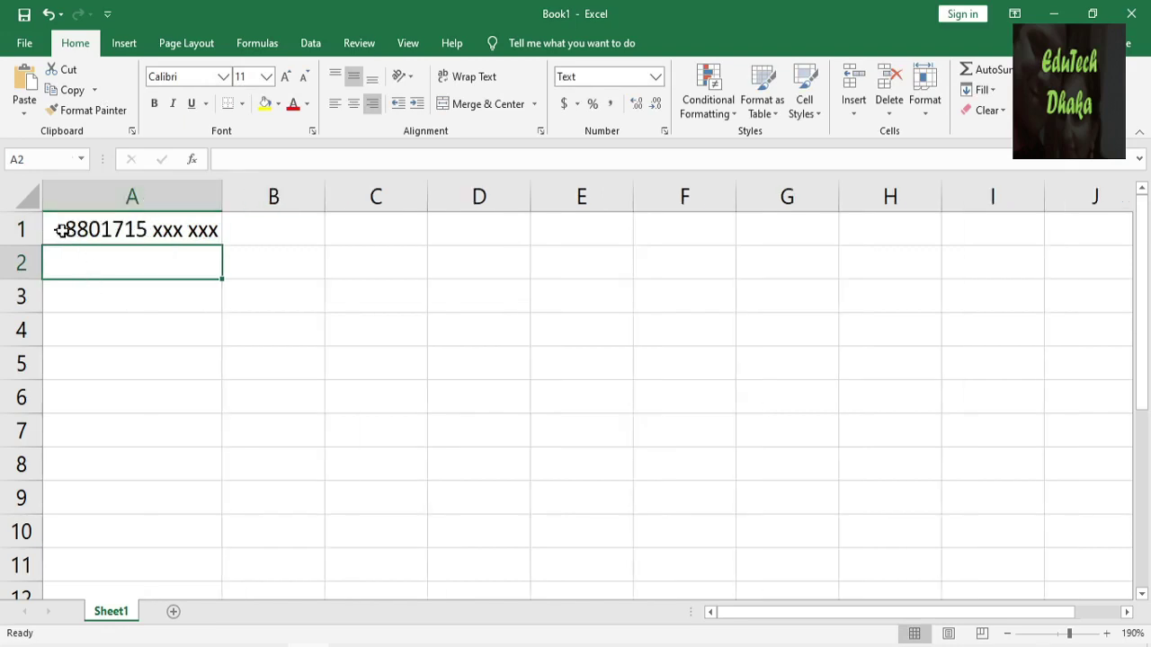
{"action": "double_click", "coordinate": [60, 230]}
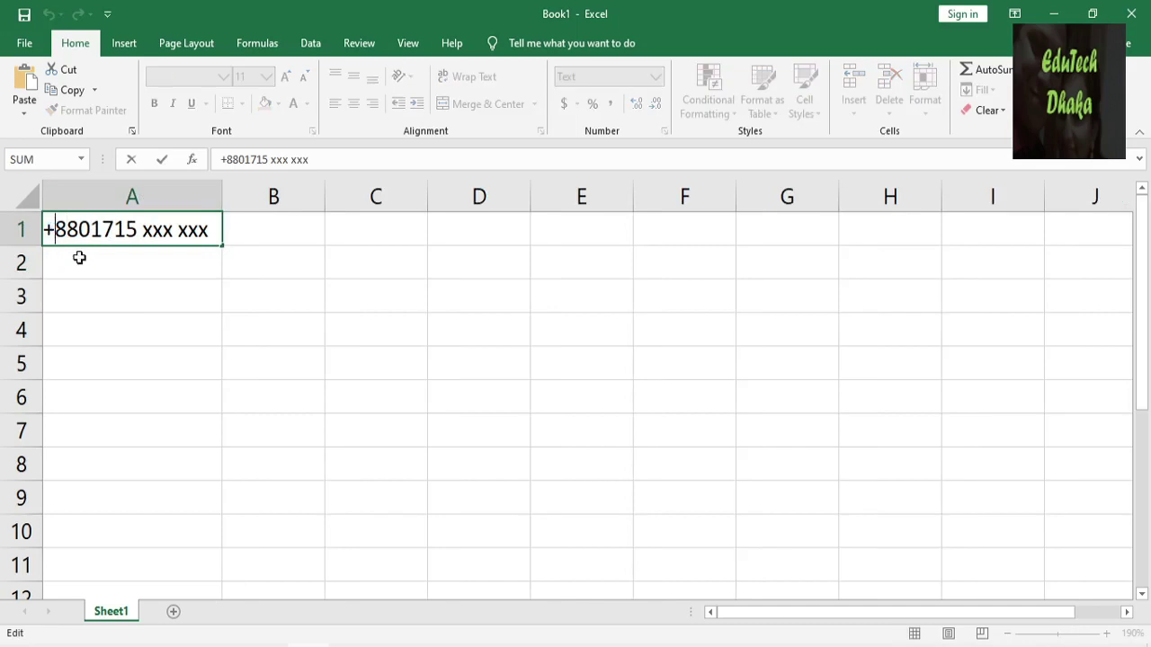
{"action": "left_click", "coordinate": [81, 258]}
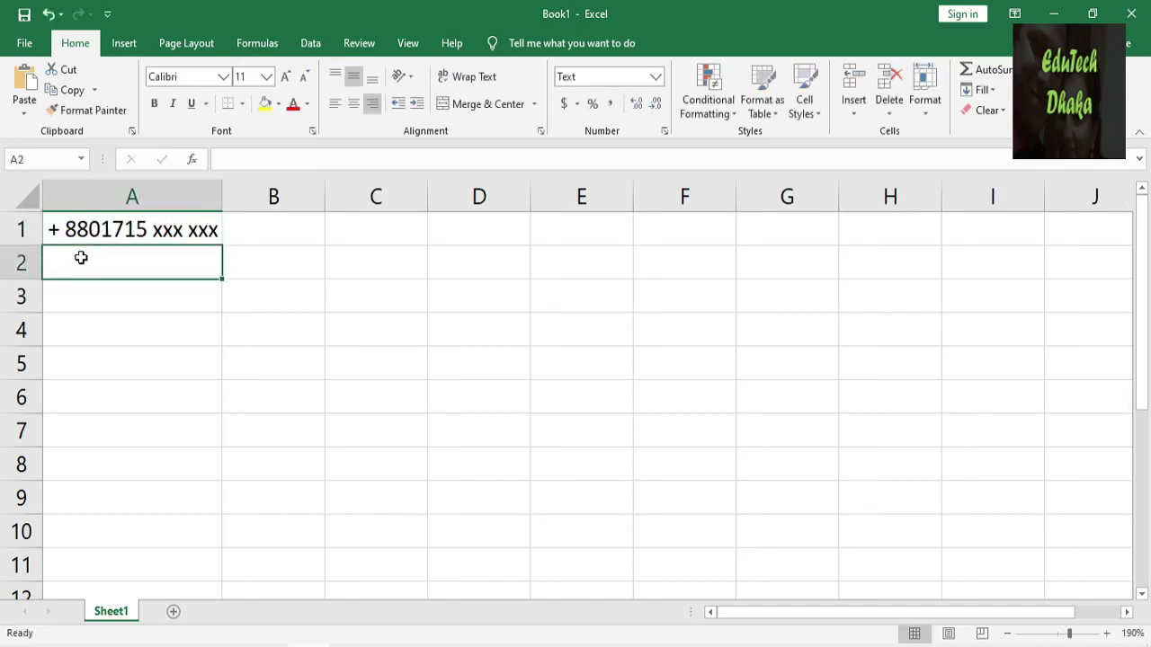
{"action": "left_click", "coordinate": [107, 230]}
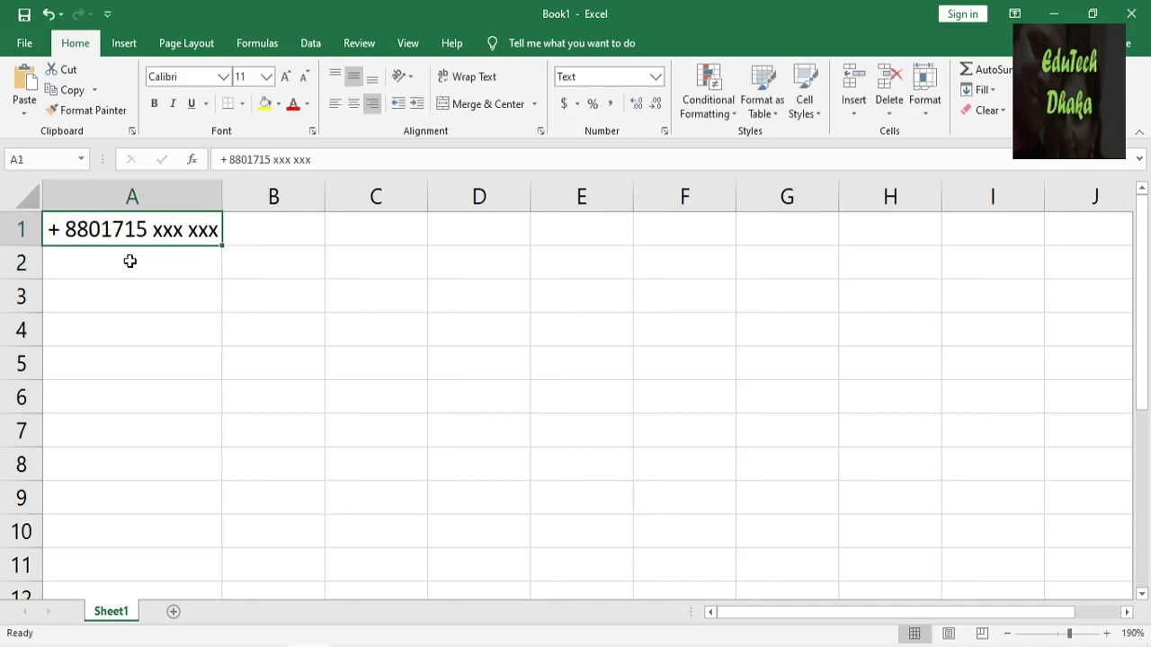
Enter a second phone number with the +880 prefix in A2.
{"action": "left_click", "coordinate": [129, 259]}
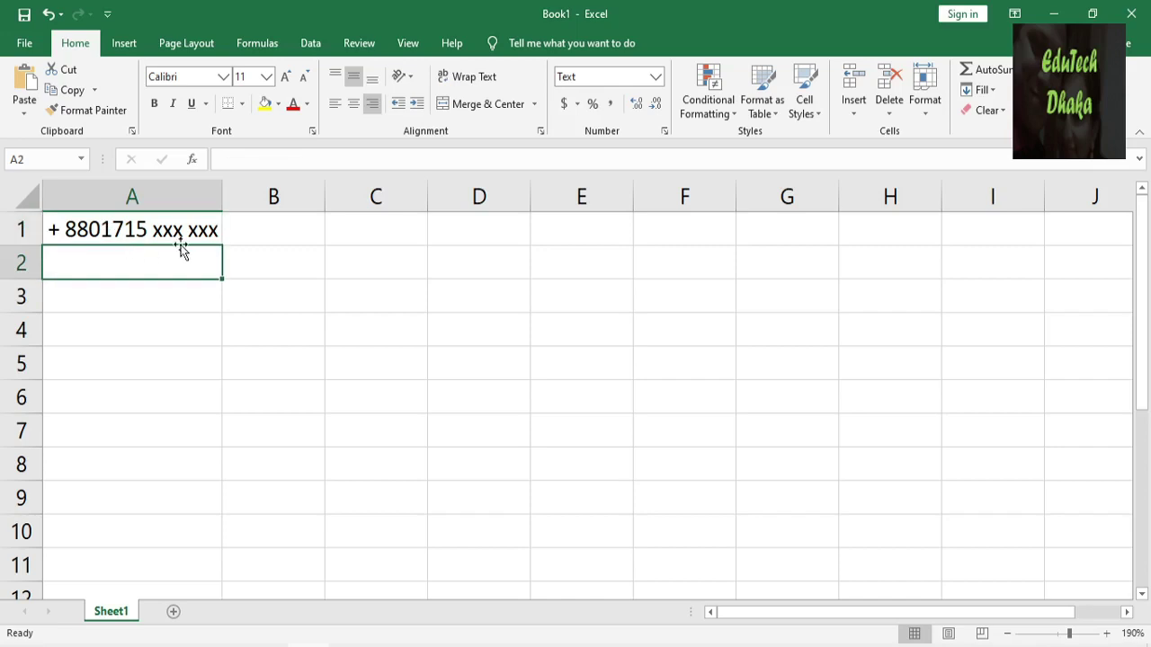
{"action": "type", "text": "+"}
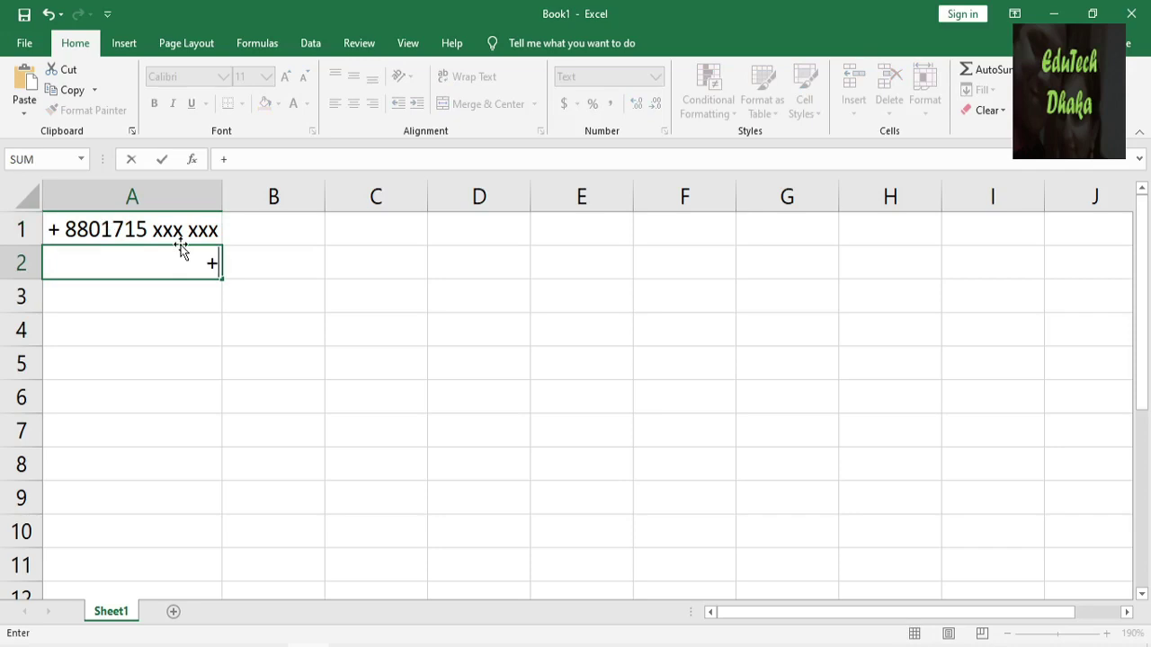
{"action": "type", "text": "880"}
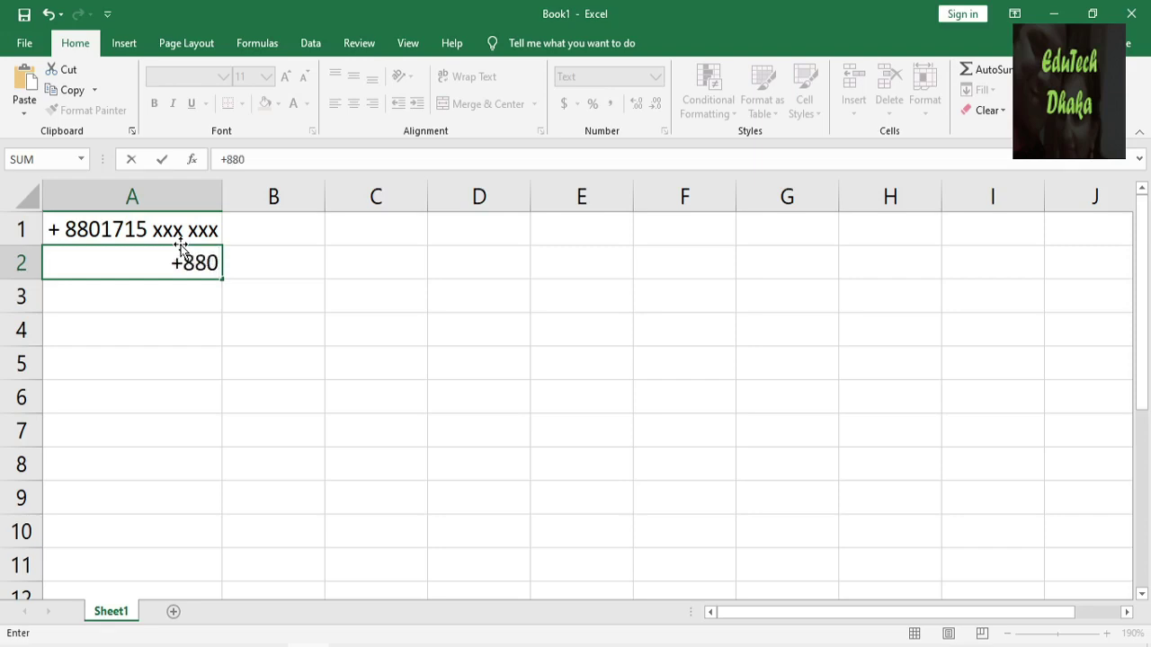
{"action": "type", "text": " 155"}
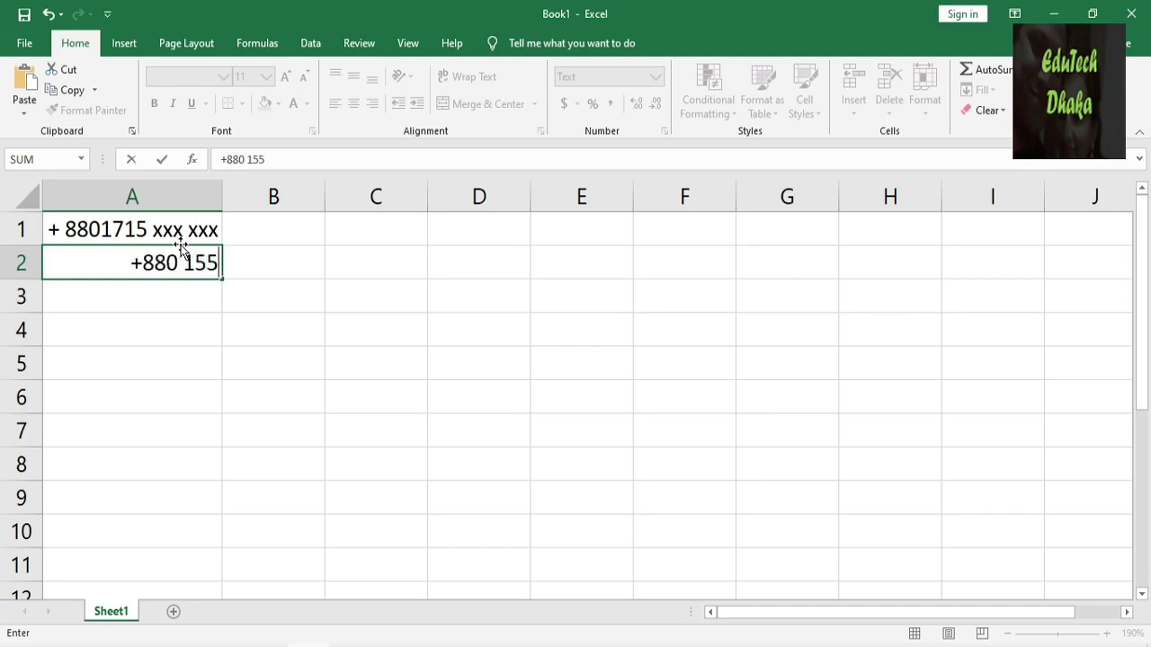
{"action": "type", "text": "000000"}
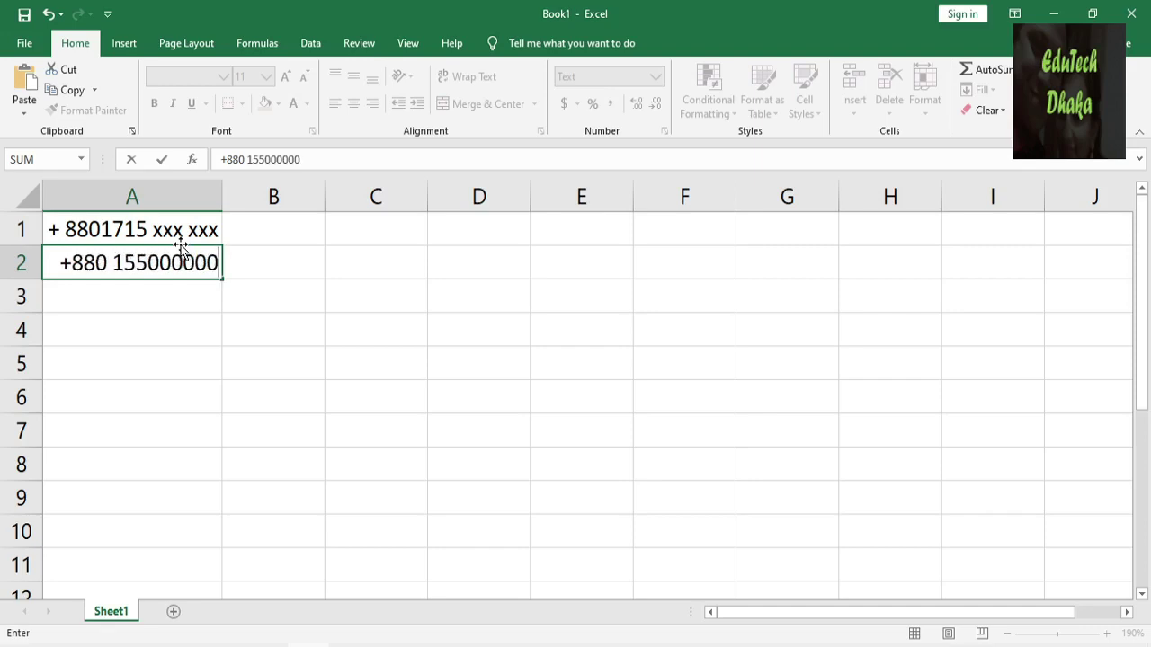
{"action": "type", "text": "0"}
{"action": "key", "text": "Return"}
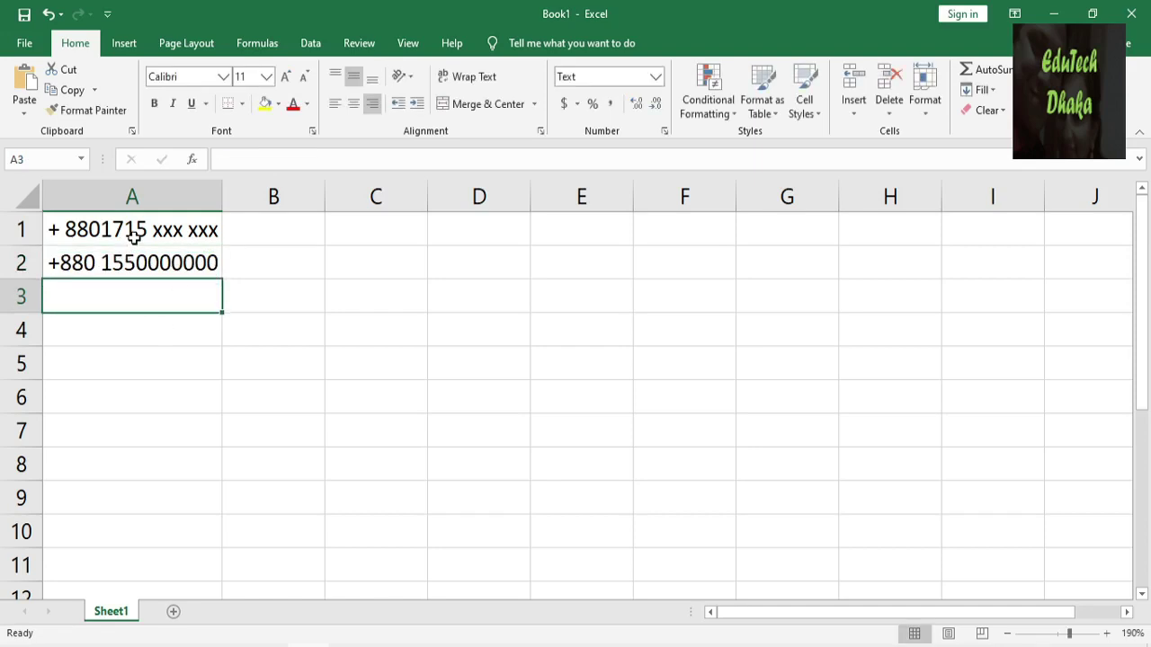
Fill A1's phone number down to row 7 and inspect A1's stored value.
{"action": "left_click", "coordinate": [134, 236]}
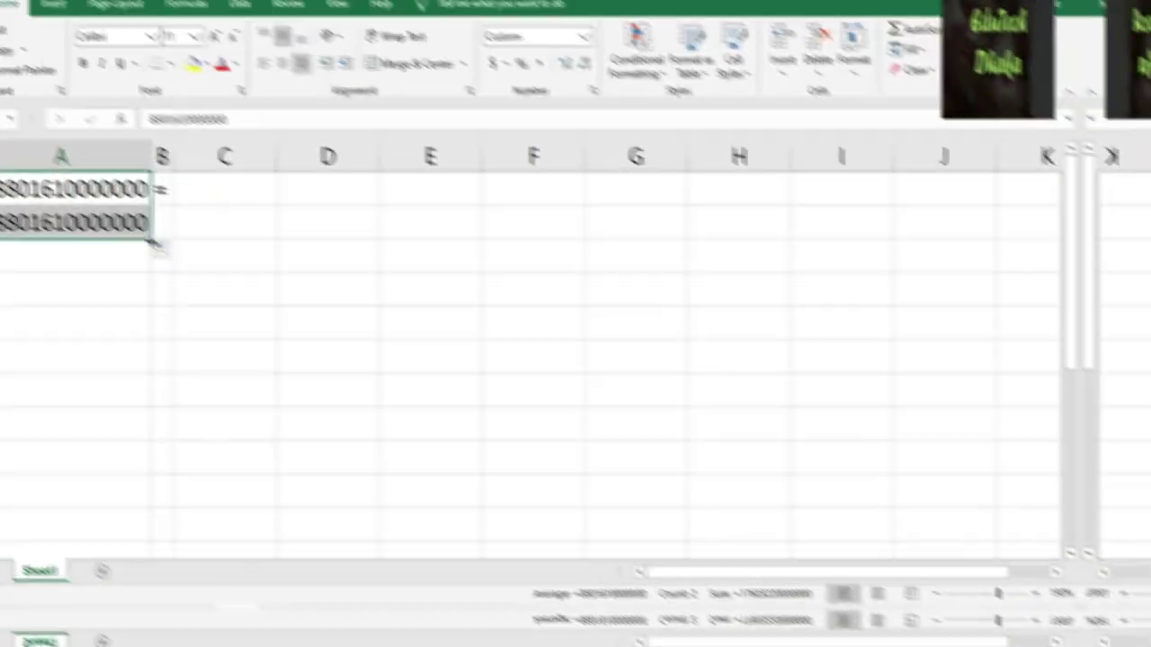
{"action": "left_click_drag", "start_coordinate": [221, 278], "coordinate": [225, 454]}
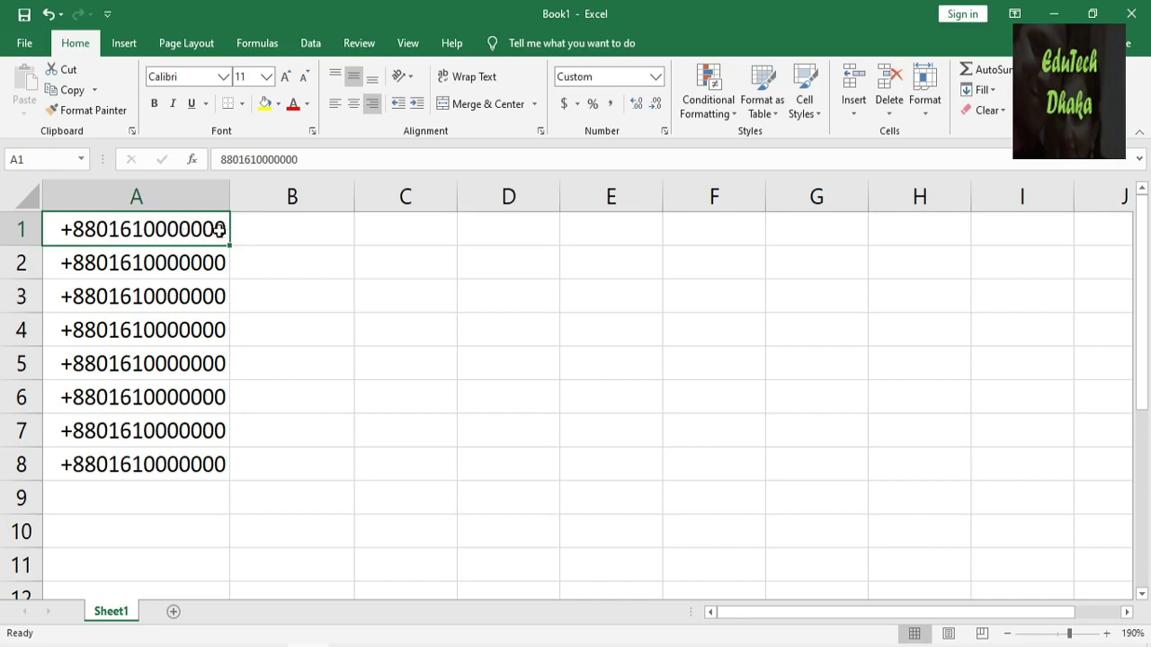
{"action": "double_click", "coordinate": [97, 236]}
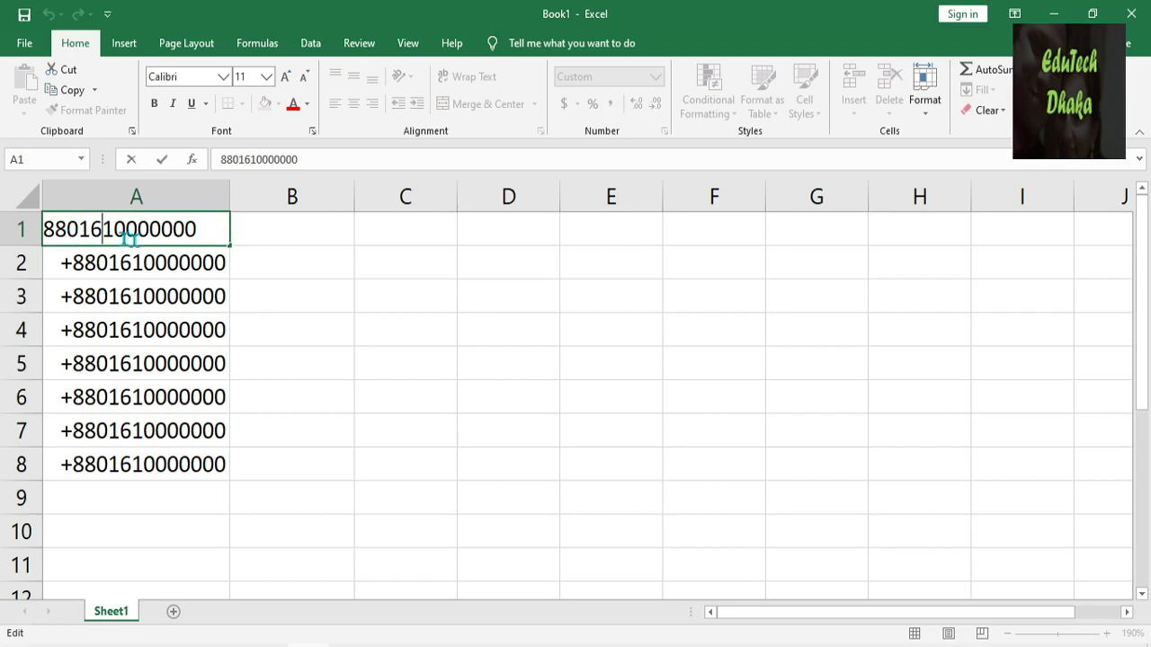
{"action": "left_click", "coordinate": [155, 264]}
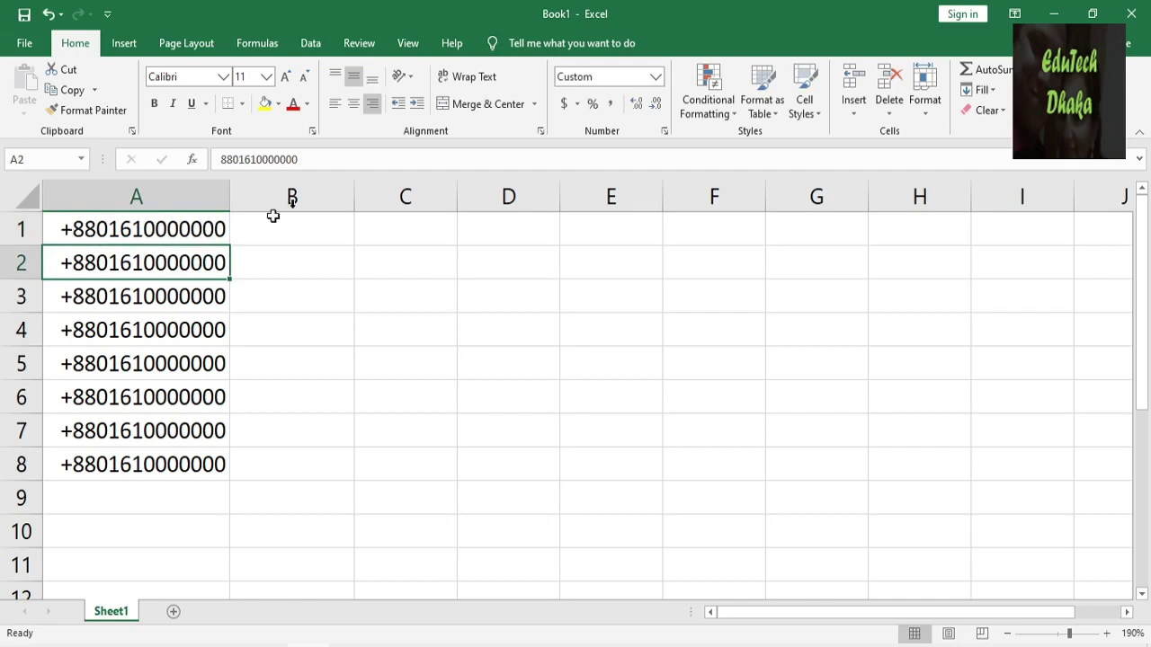
Delete the phone number from cell A1.
{"action": "left_click", "coordinate": [118, 239]}
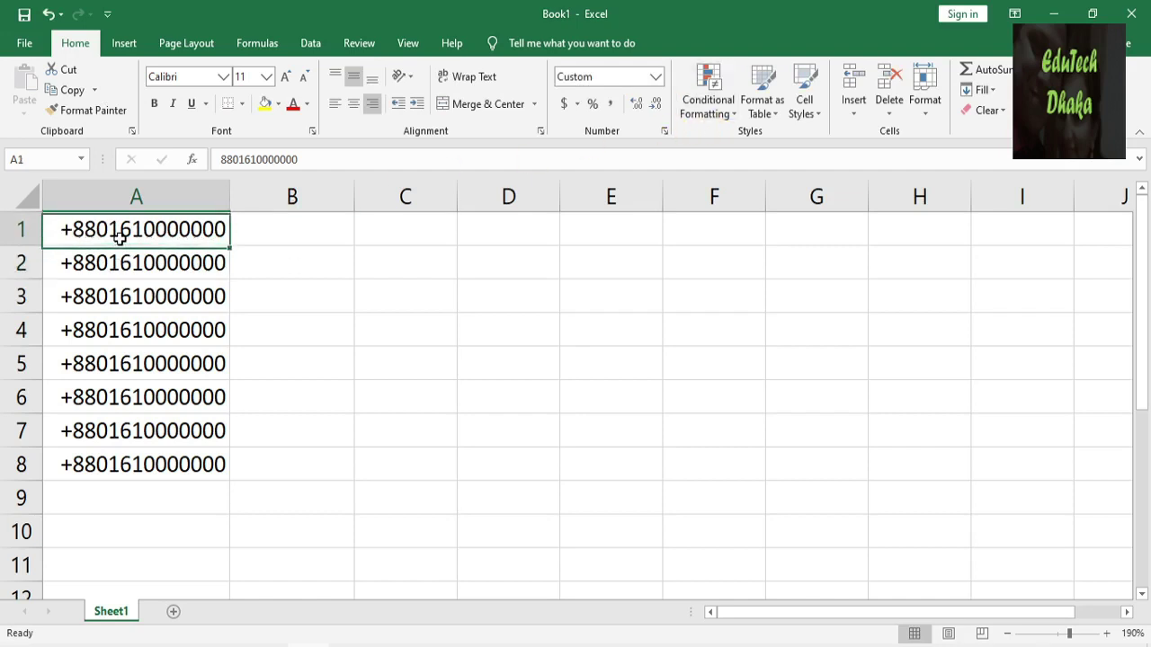
{"action": "double_click", "coordinate": [119, 238]}
{"action": "key", "text": "Delete"}
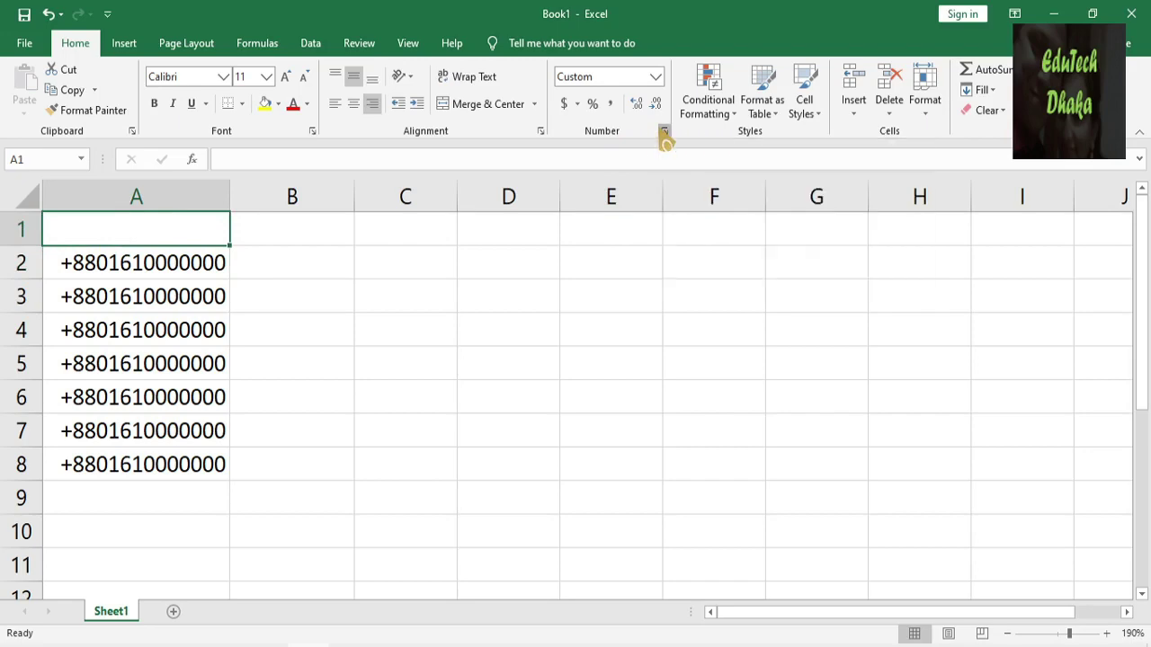
{"action": "left_click", "coordinate": [664, 133]}
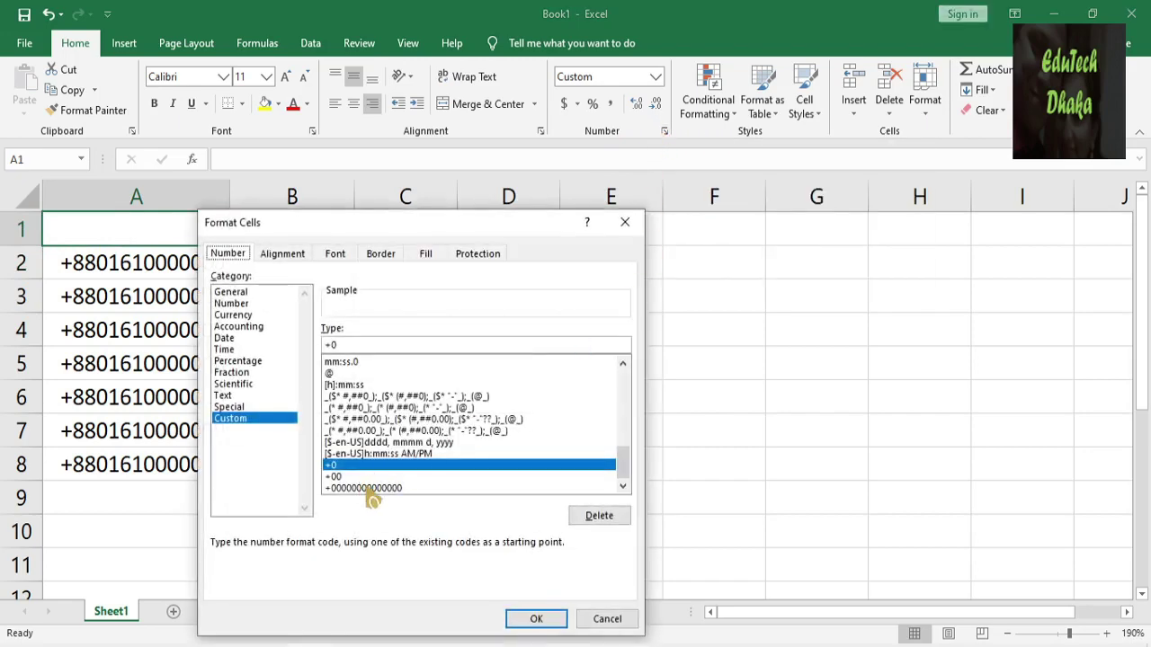
{"action": "scroll", "coordinate": [386, 419], "scroll_direction": "up", "scroll_amount": 2}
{"action": "scroll", "coordinate": [425, 421], "scroll_direction": "up", "scroll_amount": 5}
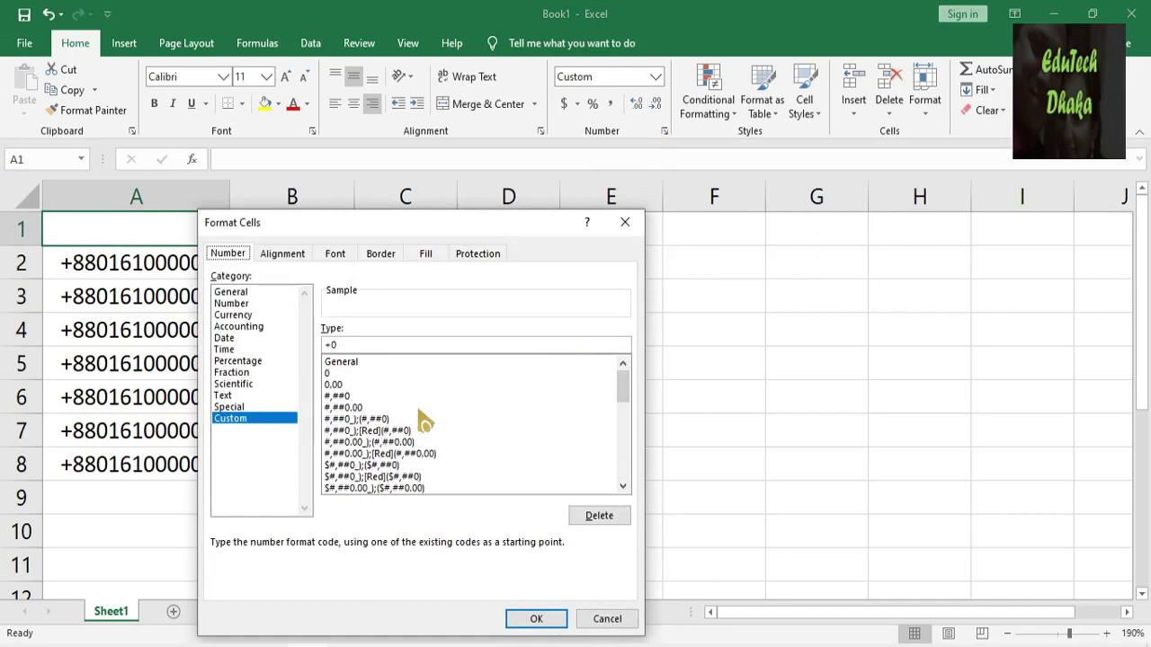
{"action": "left_click", "coordinate": [347, 375]}
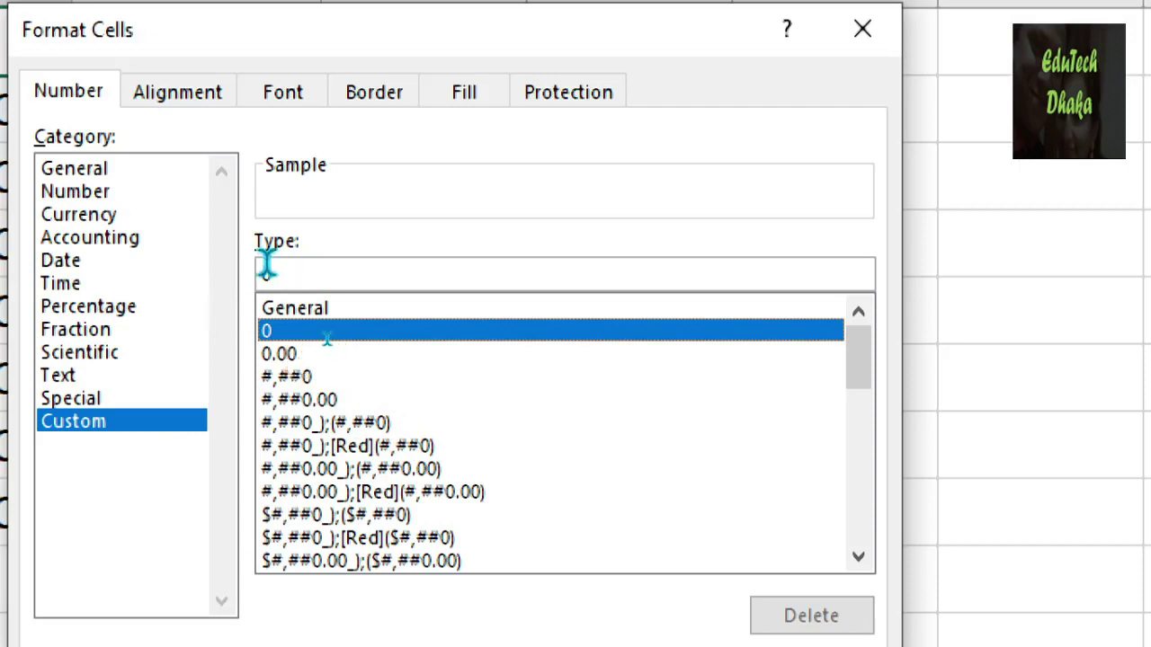
{"action": "left_click", "coordinate": [269, 275]}
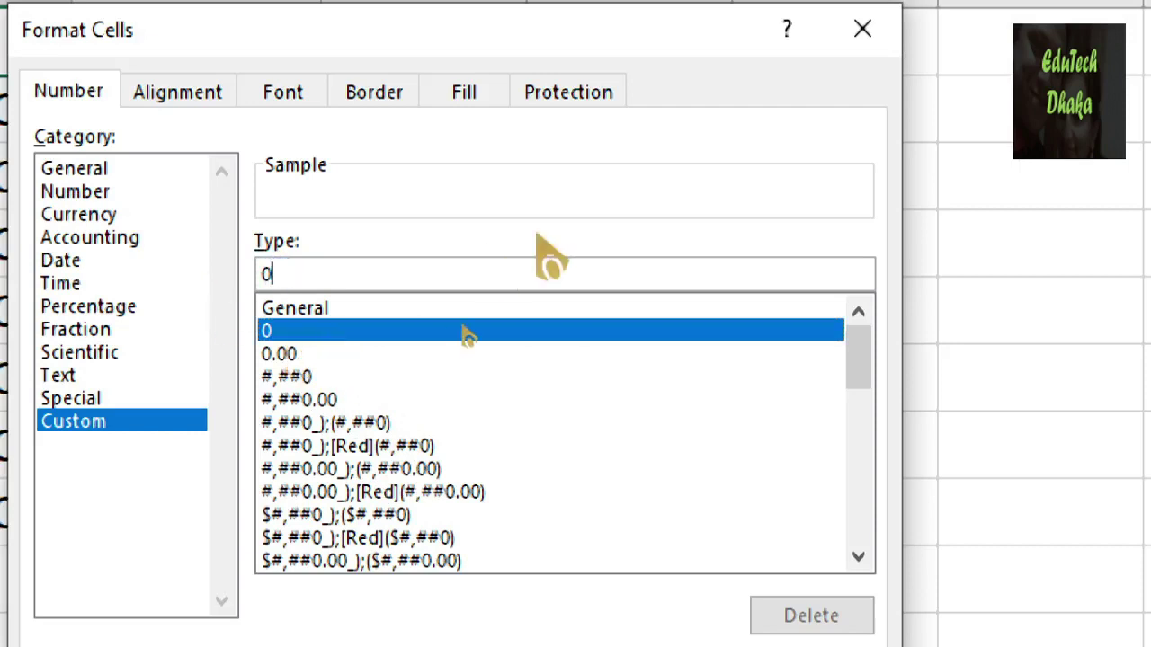
{"action": "type", "text": "0000"}
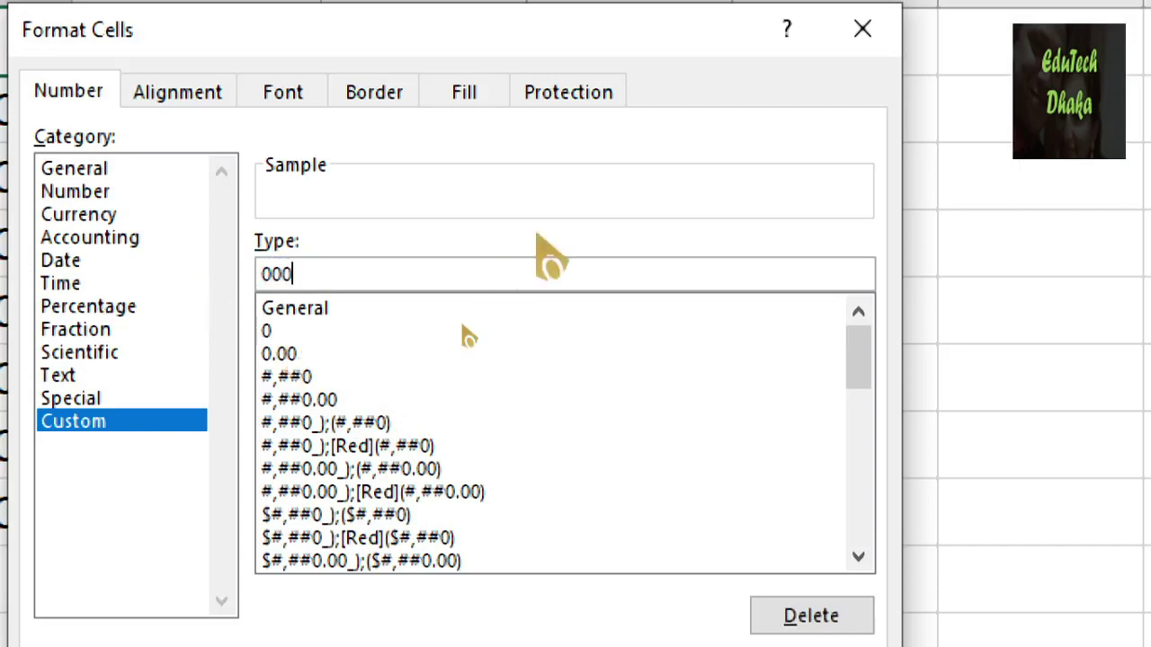
{"action": "type", "text": "000000"}
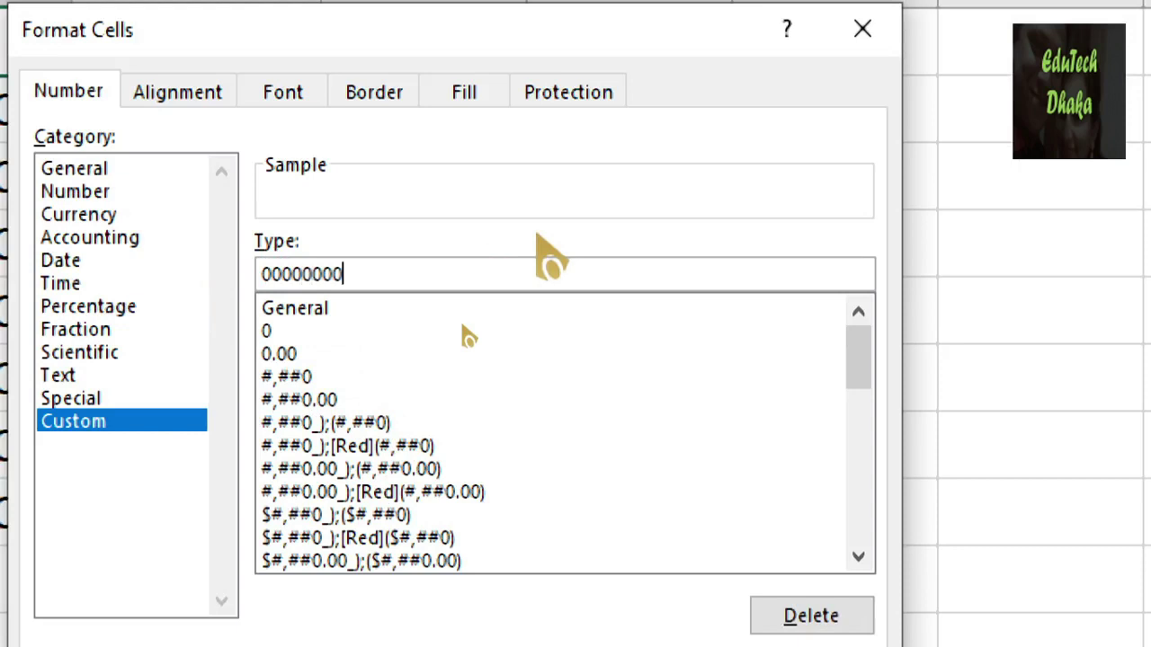
{"action": "type", "text": "00"}
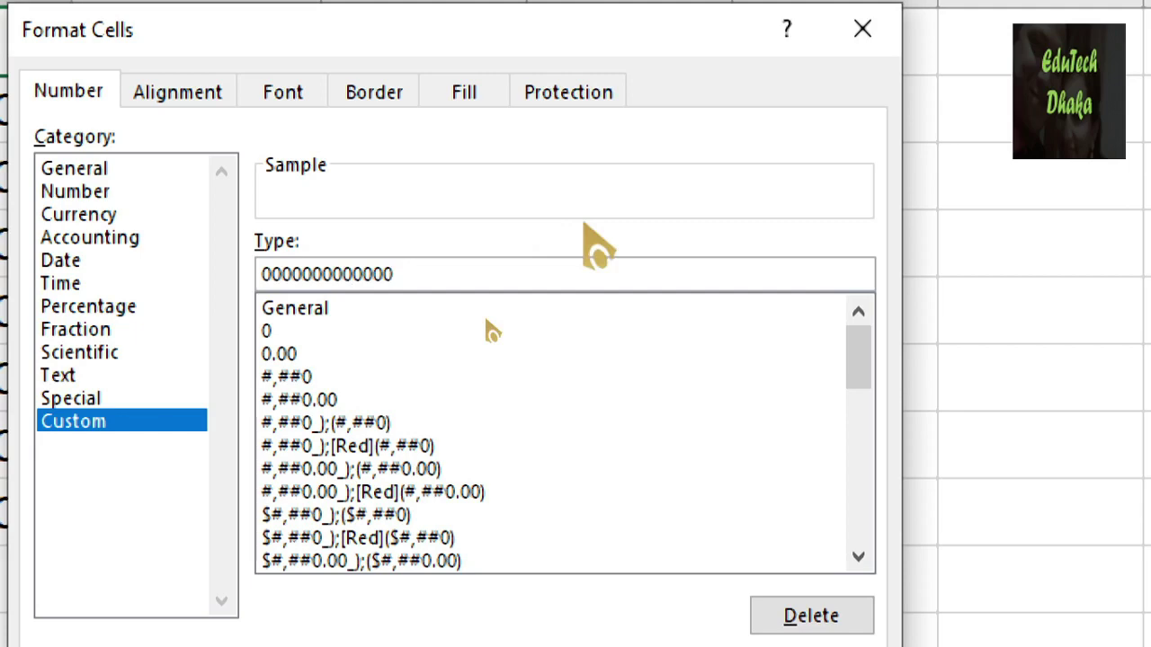
{"action": "key", "text": "Home"}
{"action": "type", "text": "+"}
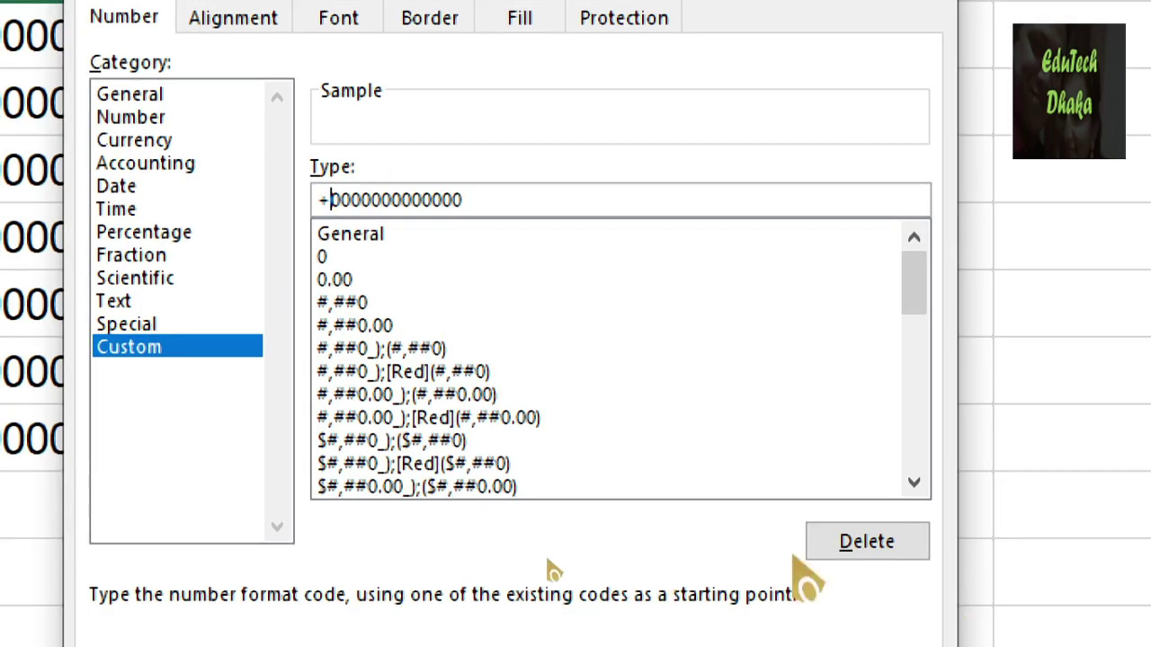
{"action": "key", "text": "Return"}
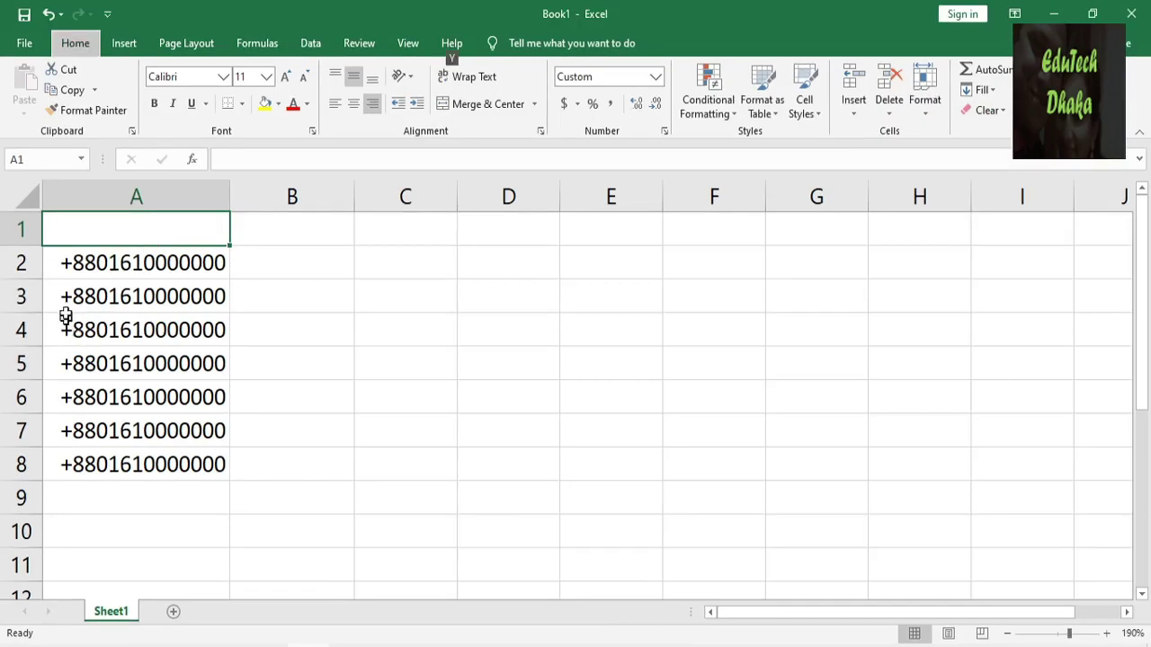
Type a phone number starting 88017 into A1 without the plus, so the format adds it.
{"action": "key", "text": "alt"}
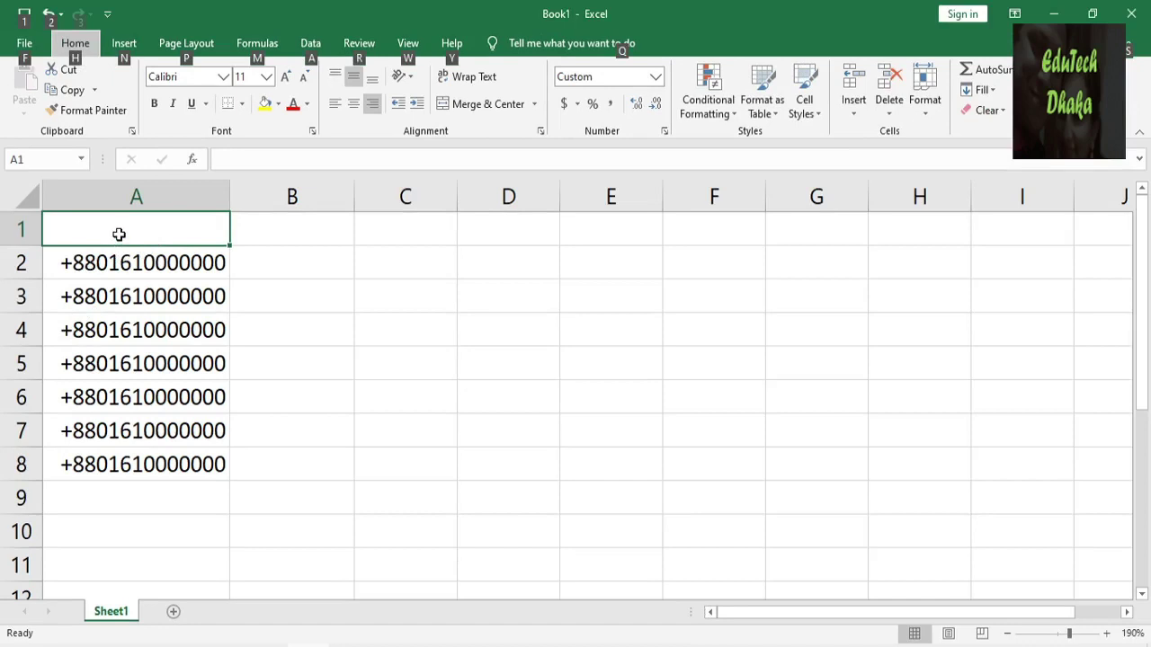
{"action": "left_click", "coordinate": [119, 234]}
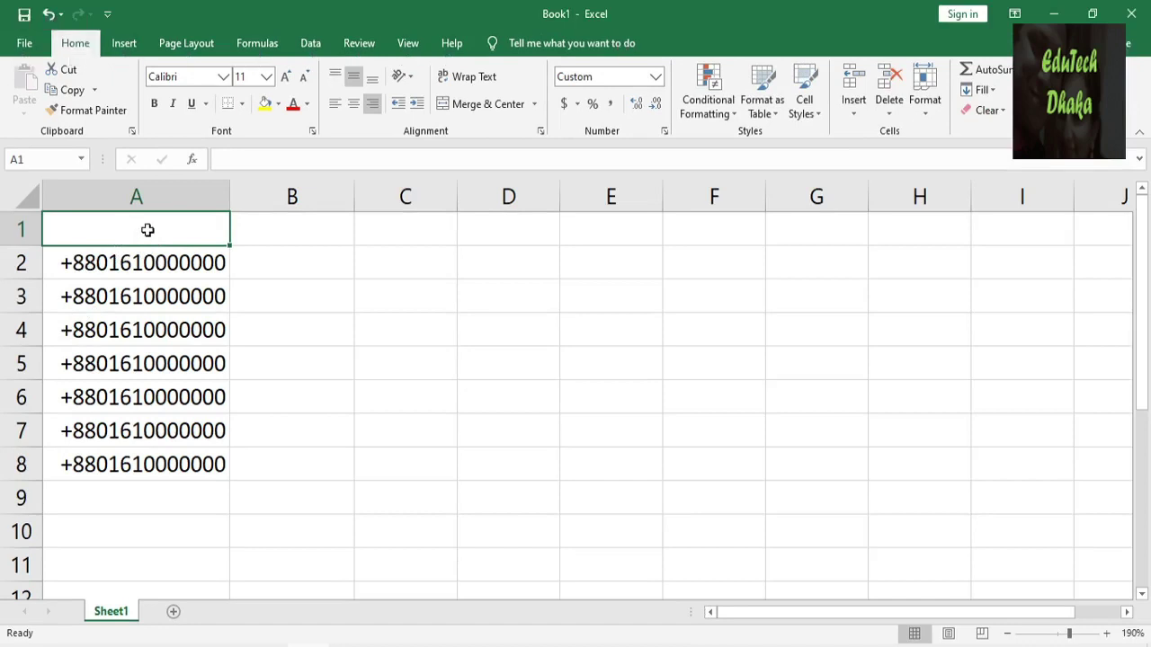
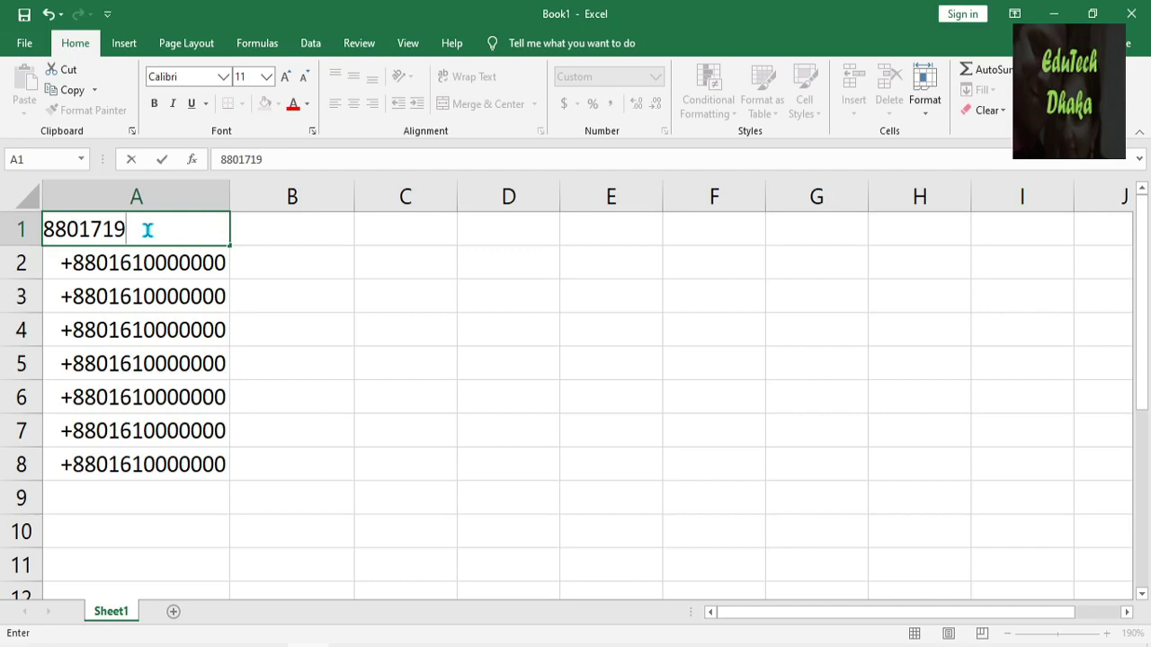
{"action": "key", "text": "Return"}
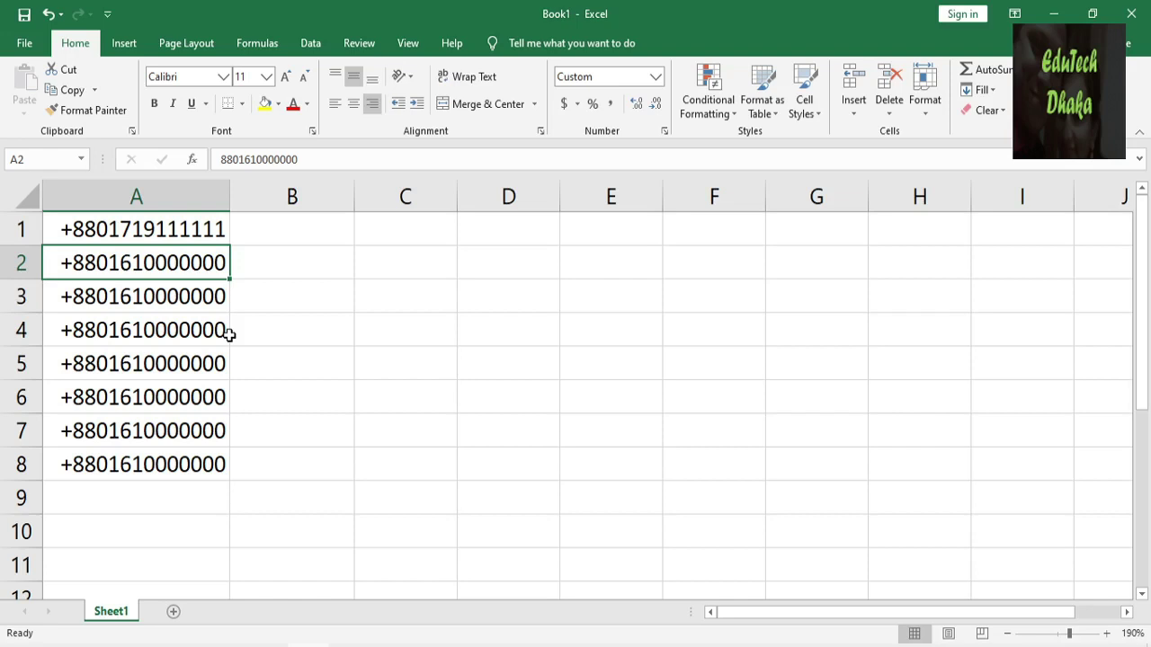
{"action": "left_click", "coordinate": [223, 231]}
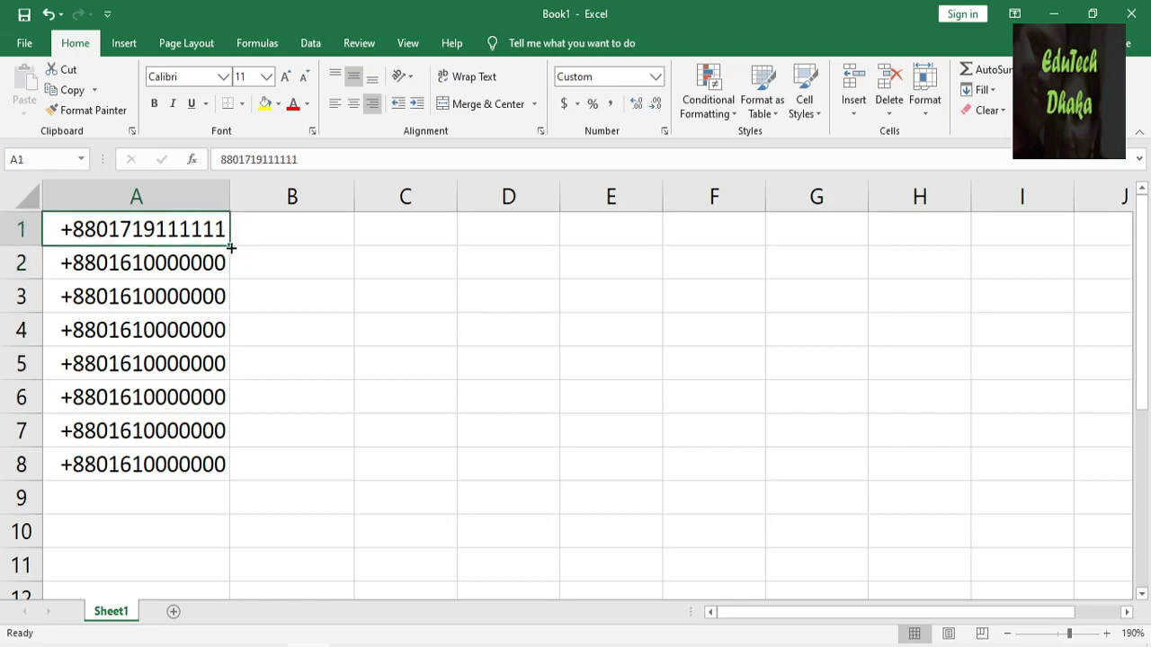
Fill A1 down to A8, put a different phone number in A2, then clear A3:A8.
{"action": "double_click", "coordinate": [230, 246]}
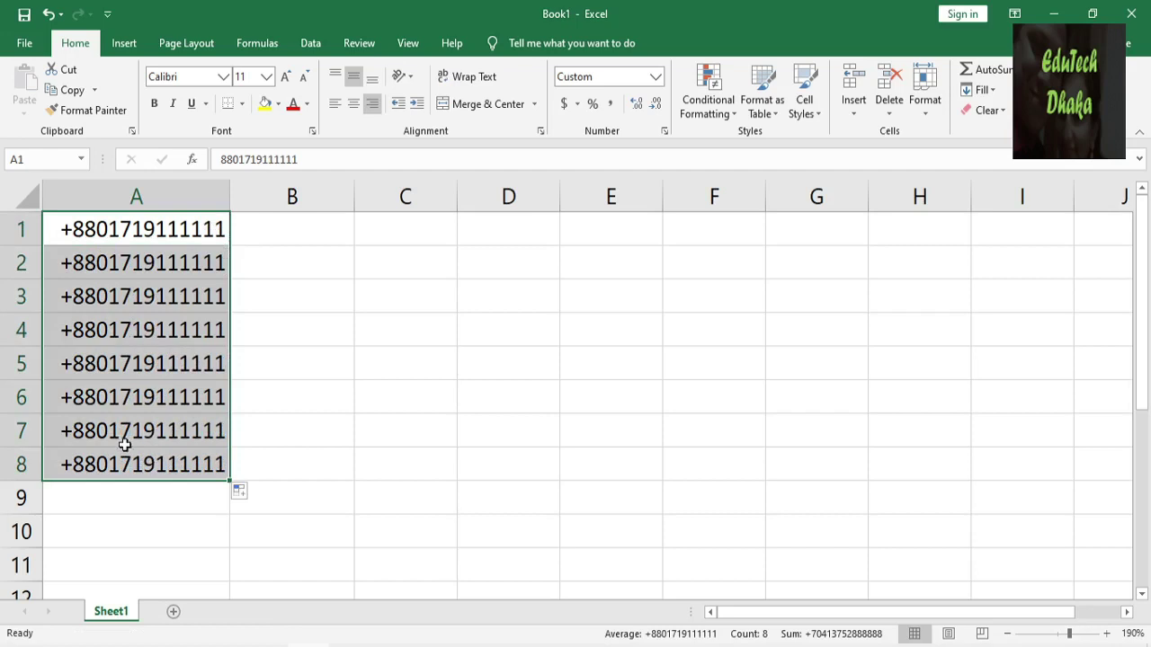
{"action": "left_click", "coordinate": [137, 265]}
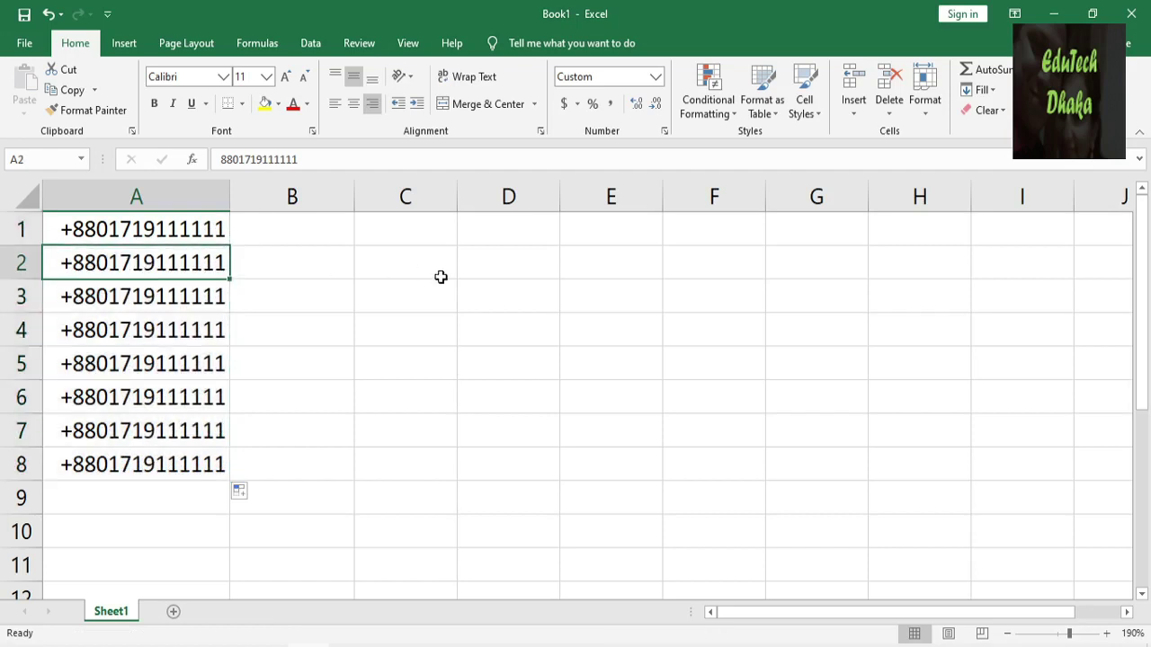
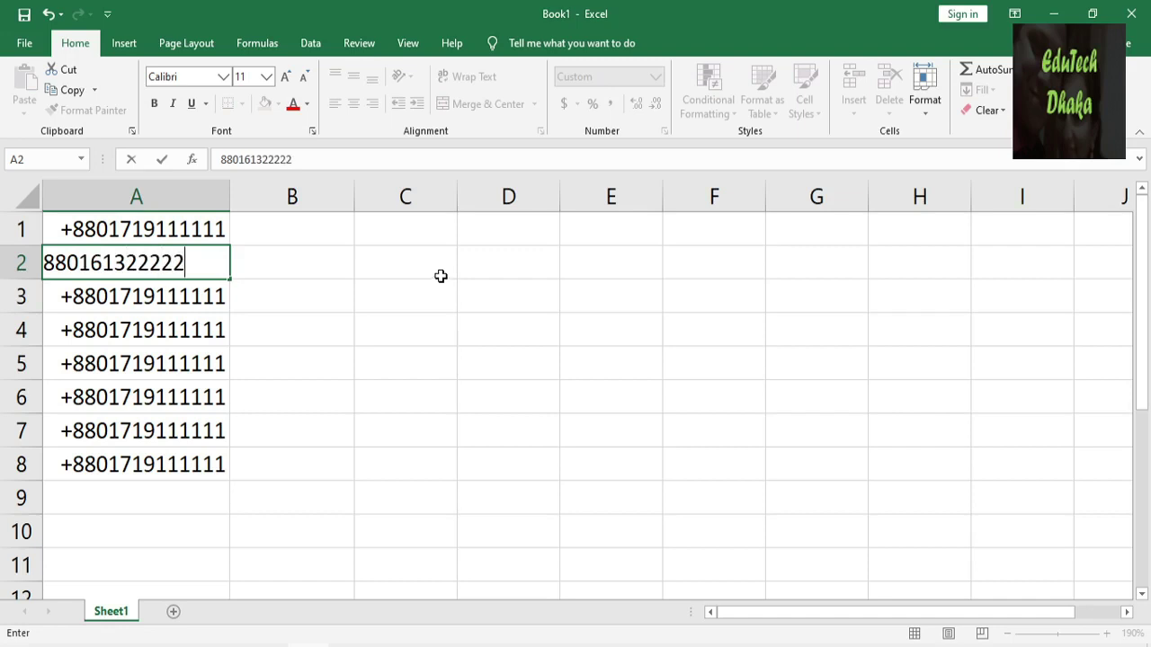
{"action": "key", "text": "Return"}
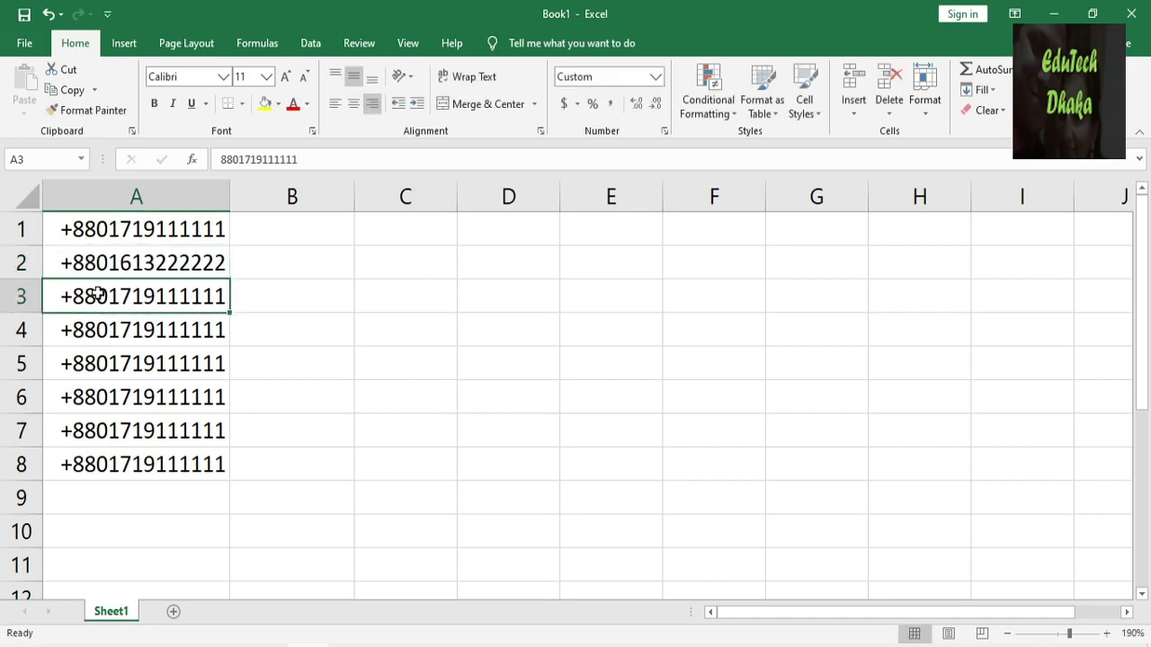
{"action": "key", "text": "shift+Down"}
{"action": "key", "text": "shift+Down"}
{"action": "key", "text": "shift+Down"}
{"action": "key", "text": "shift+Down"}
{"action": "key", "text": "shift+Down"}
{"action": "key", "text": "Delete"}
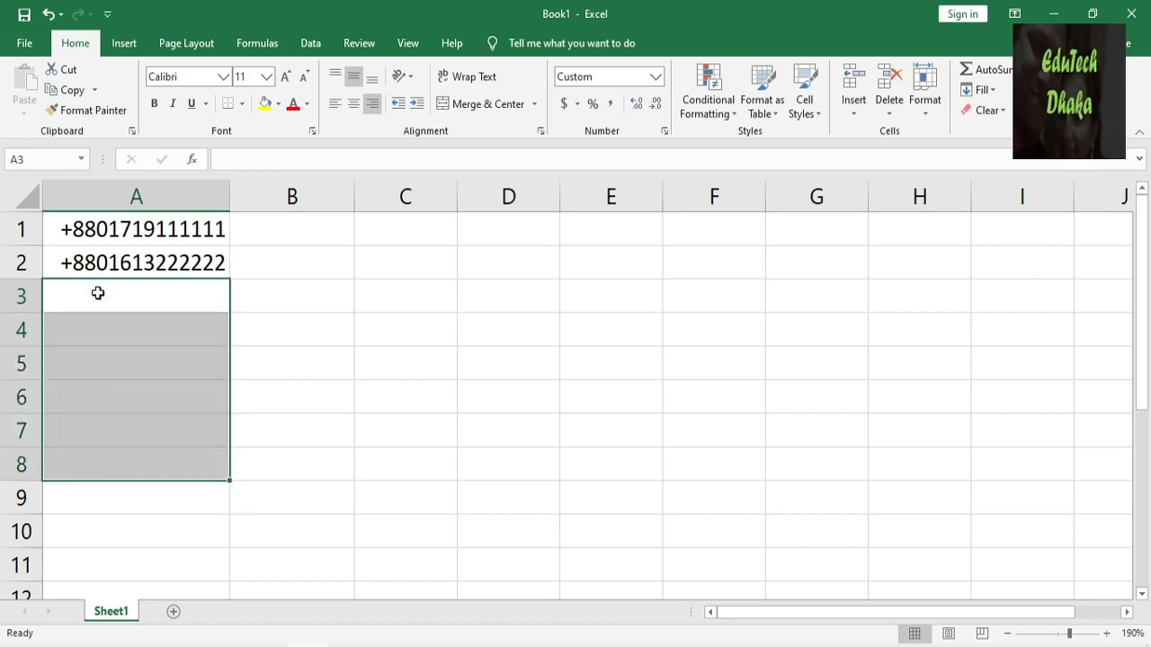
Fill A2's phone number down column A to A16.
{"action": "left_click", "coordinate": [98, 293]}
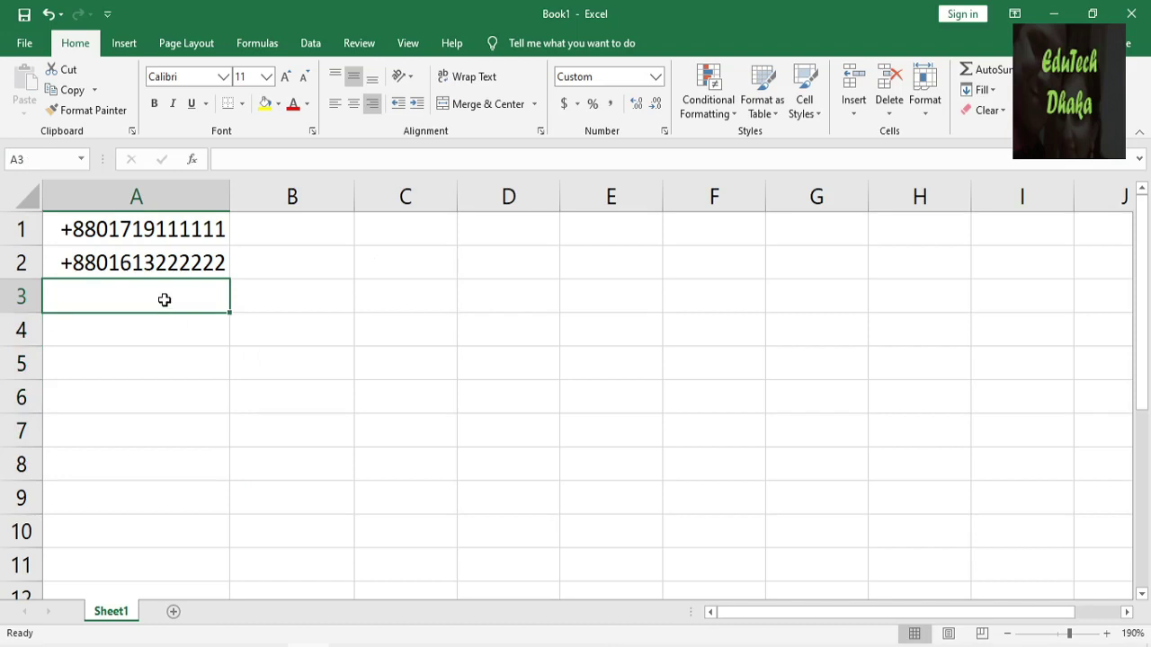
{"action": "left_click", "coordinate": [169, 268]}
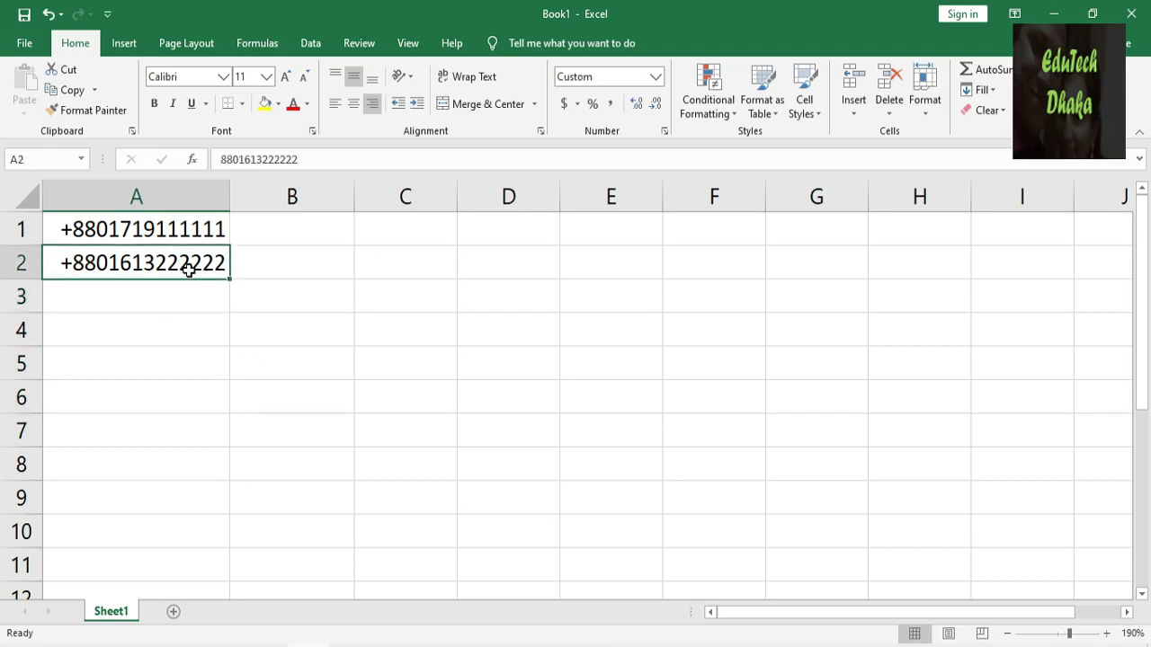
{"action": "scroll", "coordinate": [182, 303], "scroll_direction": "down", "scroll_amount": 1}
{"action": "scroll", "coordinate": [183, 303], "scroll_direction": "up", "scroll_amount": 1}
{"action": "left_click_drag", "start_coordinate": [229, 280], "coordinate": [189, 522]}
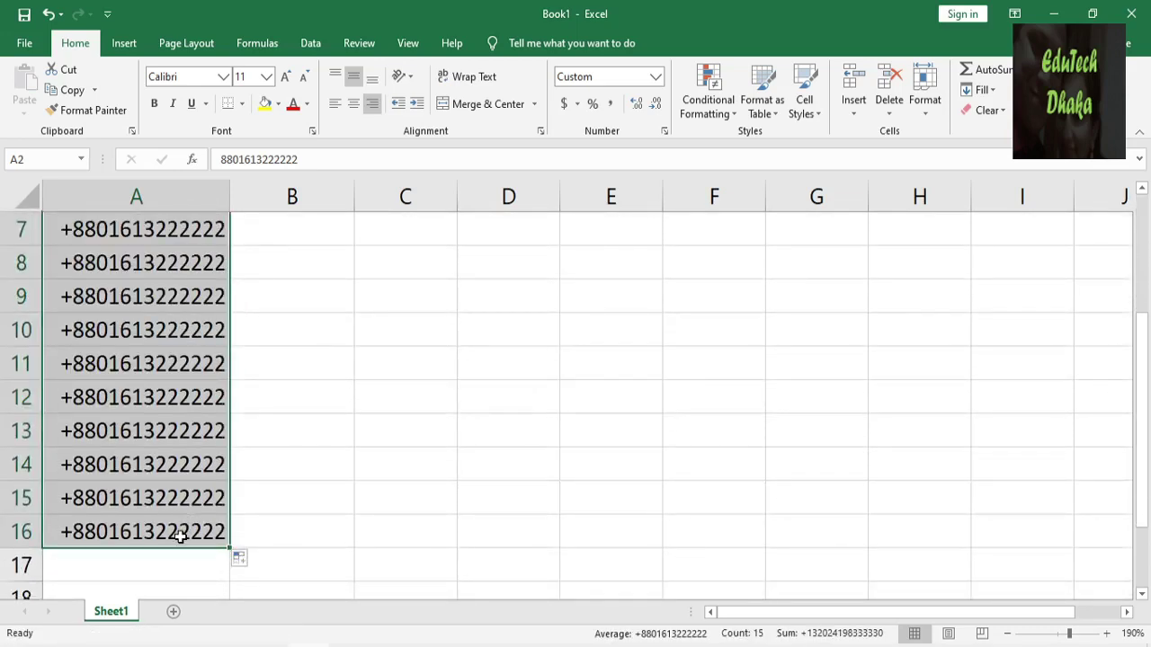
Clear the filled numbers from A2:A16 and select cell A14.
{"action": "scroll", "coordinate": [180, 536], "scroll_direction": "up", "scroll_amount": 2}
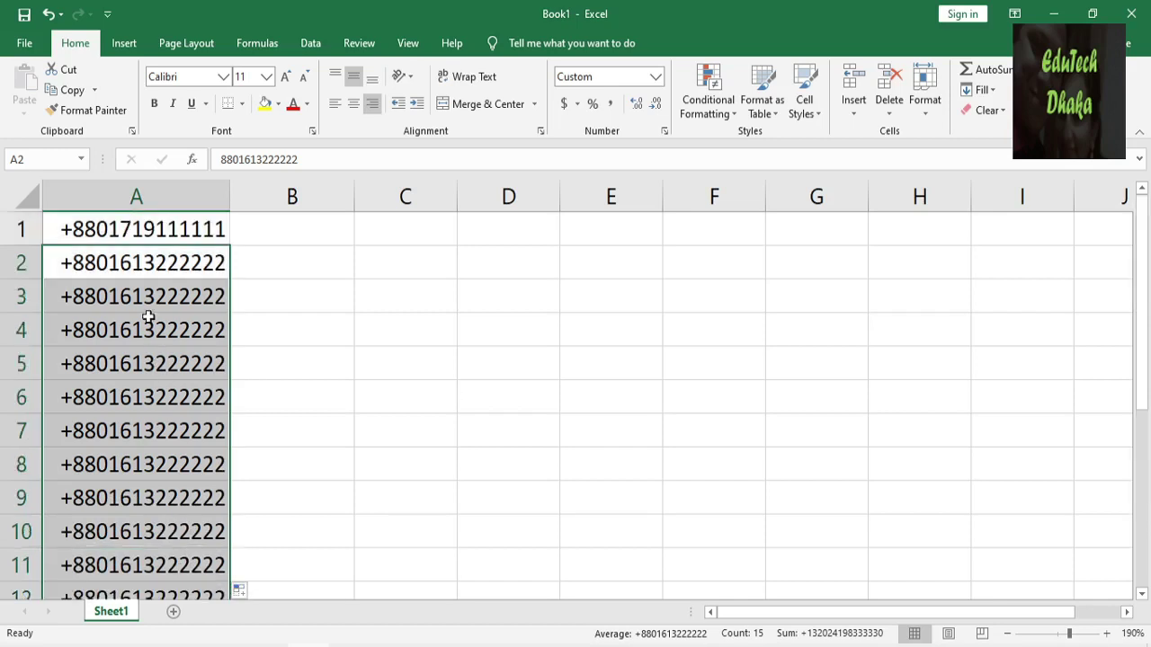
{"action": "scroll", "coordinate": [157, 432], "scroll_direction": "down", "scroll_amount": 3}
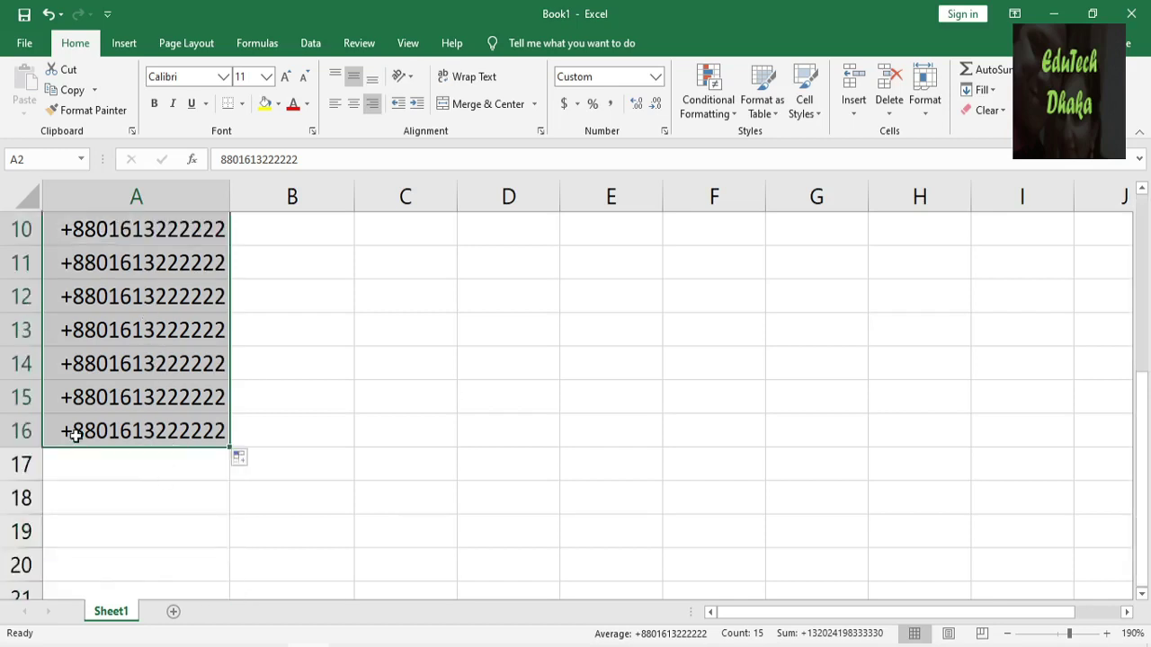
{"action": "scroll", "coordinate": [106, 432], "scroll_direction": "up", "scroll_amount": 3}
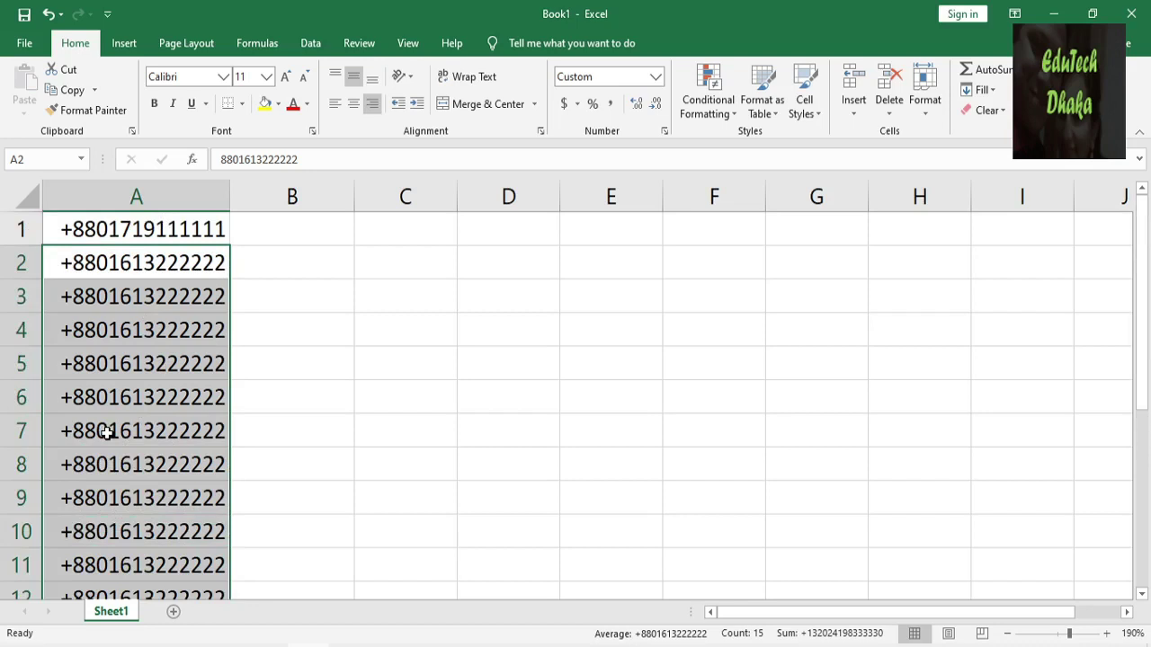
{"action": "key", "text": "Delete"}
{"action": "left_click", "coordinate": [105, 432]}
{"action": "scroll", "coordinate": [110, 442], "scroll_direction": "down", "scroll_amount": 3}
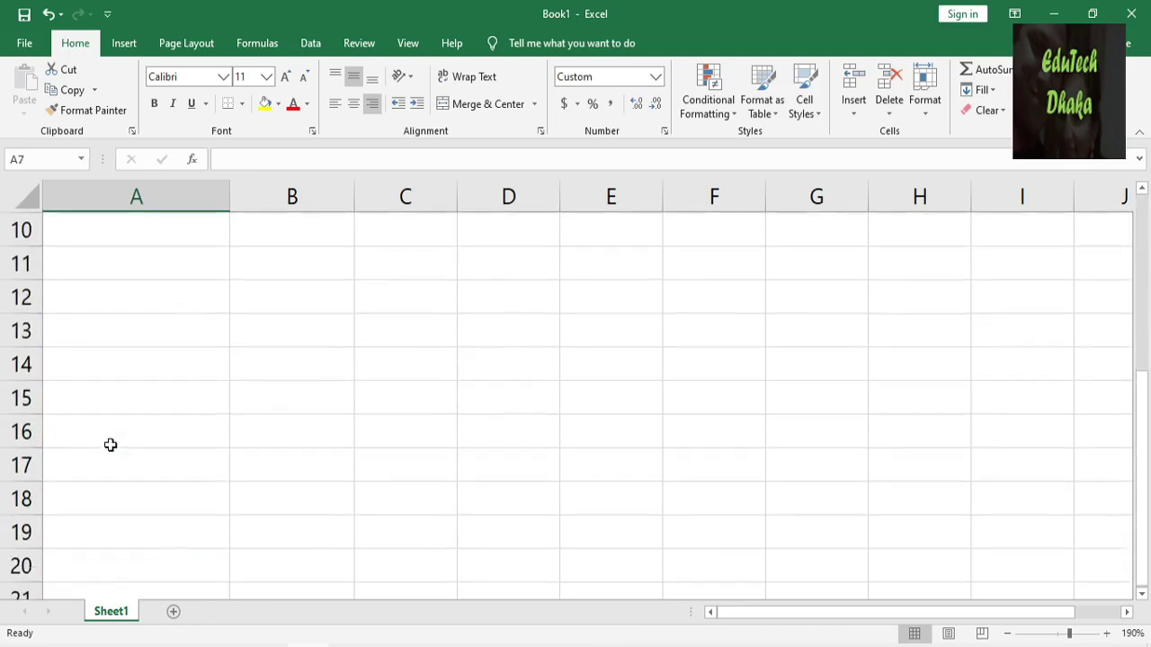
{"action": "left_click", "coordinate": [82, 362]}
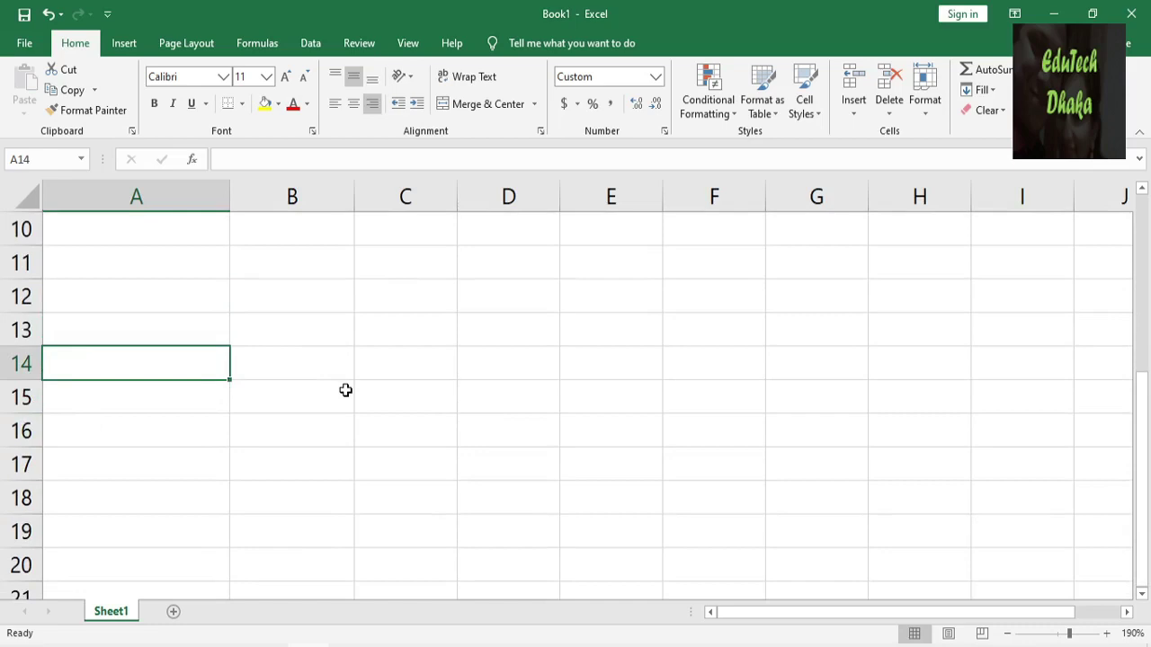
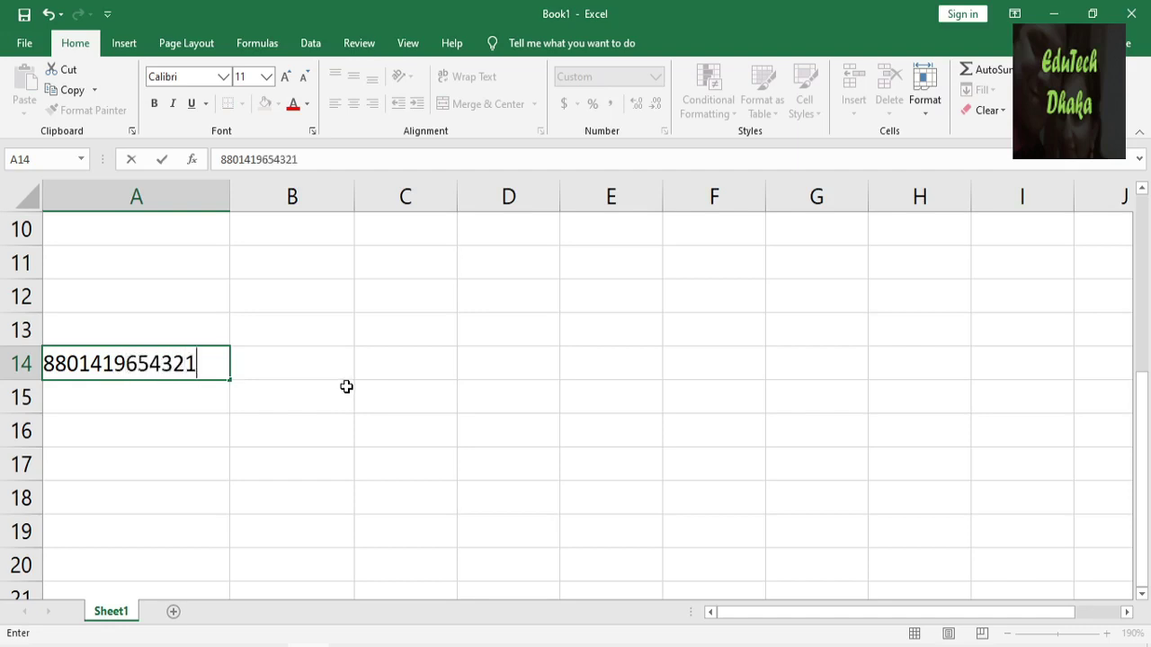
Type a 13-digit number starting 880 into A14, correcting the mistyped trailing digits.
{"action": "key", "text": "Return"}
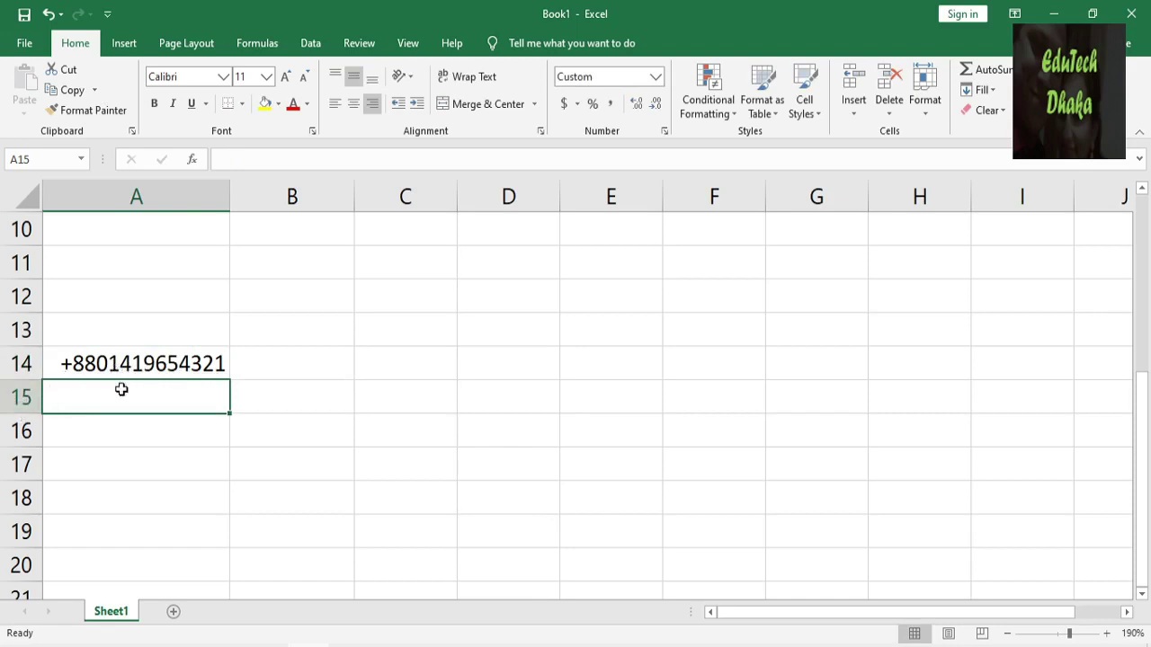
Apply the Text number format to column A.
{"action": "left_click", "coordinate": [144, 196]}
{"action": "scroll", "coordinate": [141, 196], "scroll_direction": "up", "scroll_amount": 1}
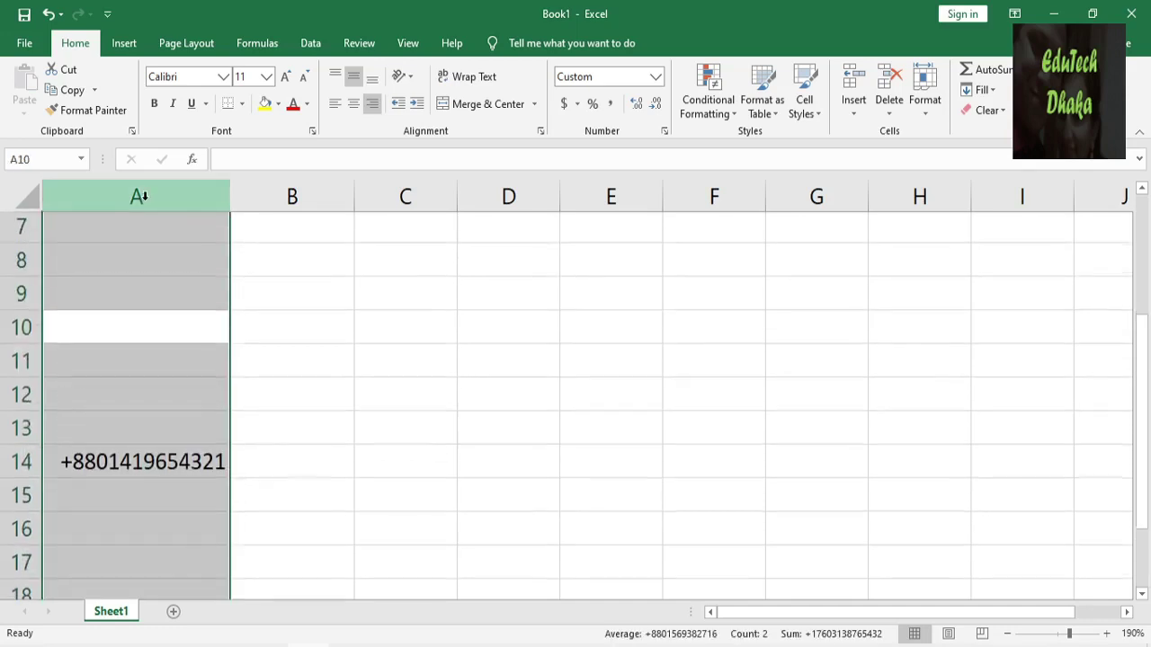
{"action": "left_click", "coordinate": [656, 77]}
{"action": "scroll", "coordinate": [651, 403], "scroll_direction": "down", "scroll_amount": 1}
{"action": "left_click", "coordinate": [612, 450]}
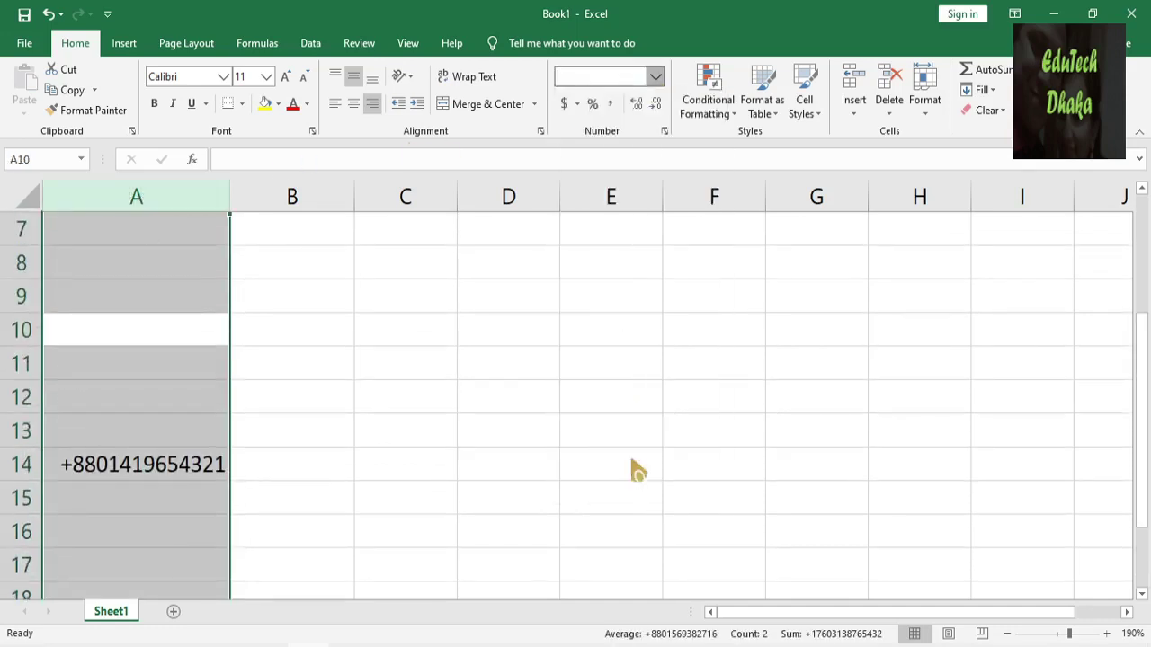
Clear the scientific-notation value 8.80142E+12 from cell A14.
{"action": "left_click", "coordinate": [202, 510]}
{"action": "scroll", "coordinate": [202, 510], "scroll_direction": "down", "scroll_amount": 1}
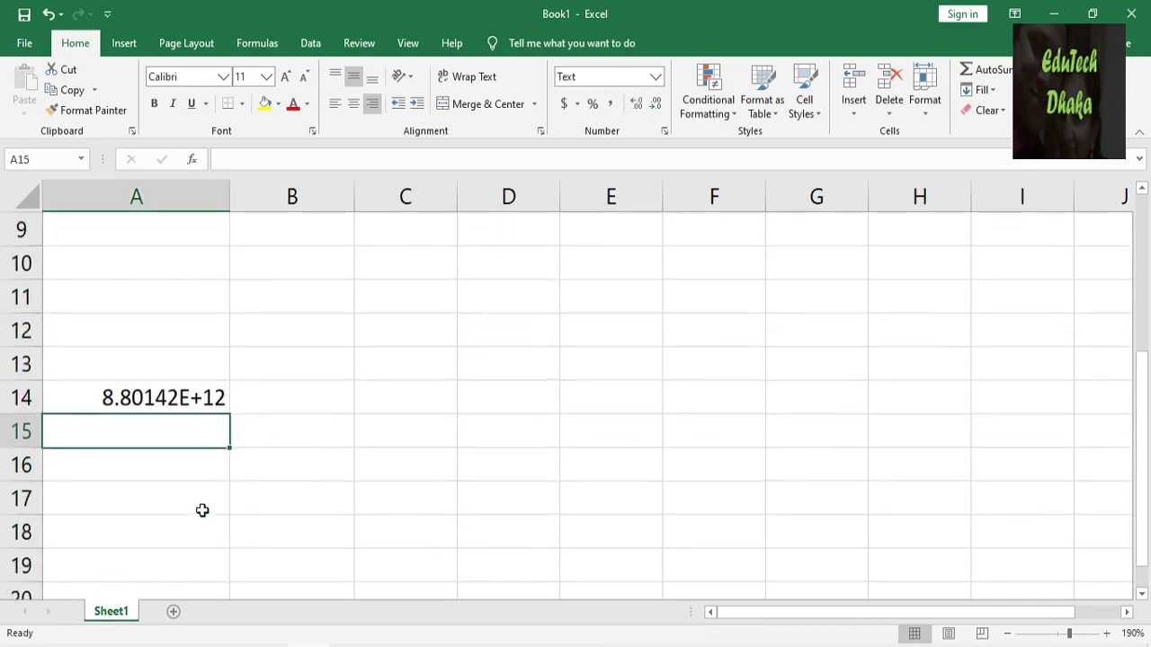
{"action": "left_click", "coordinate": [195, 367]}
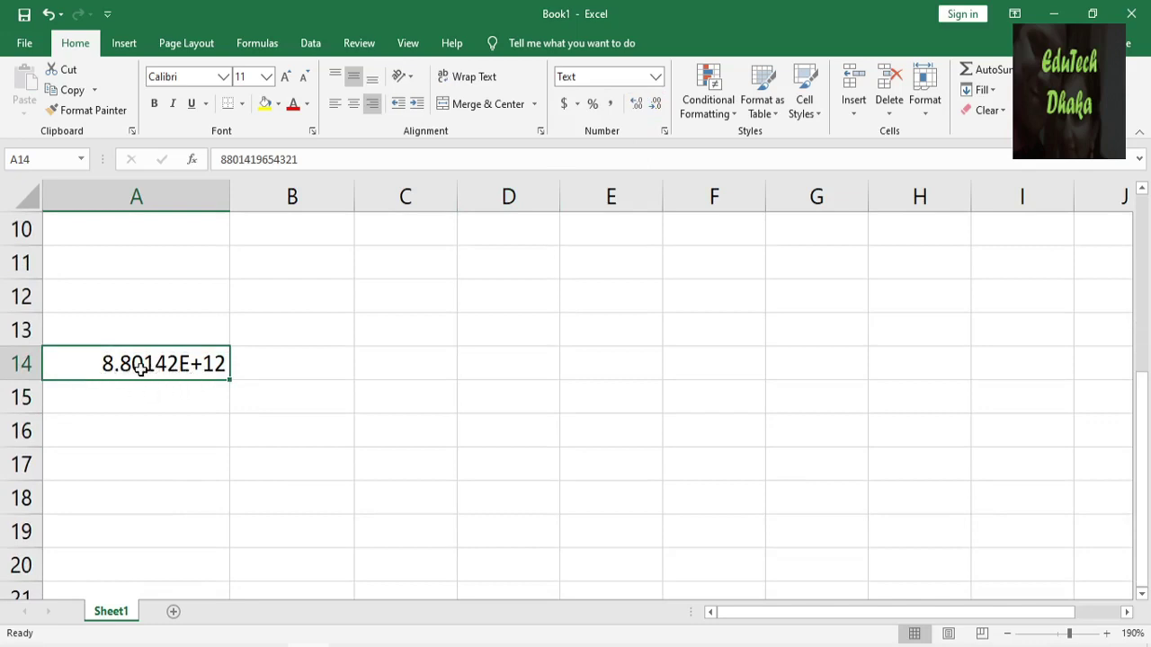
{"action": "key", "text": "Delete"}
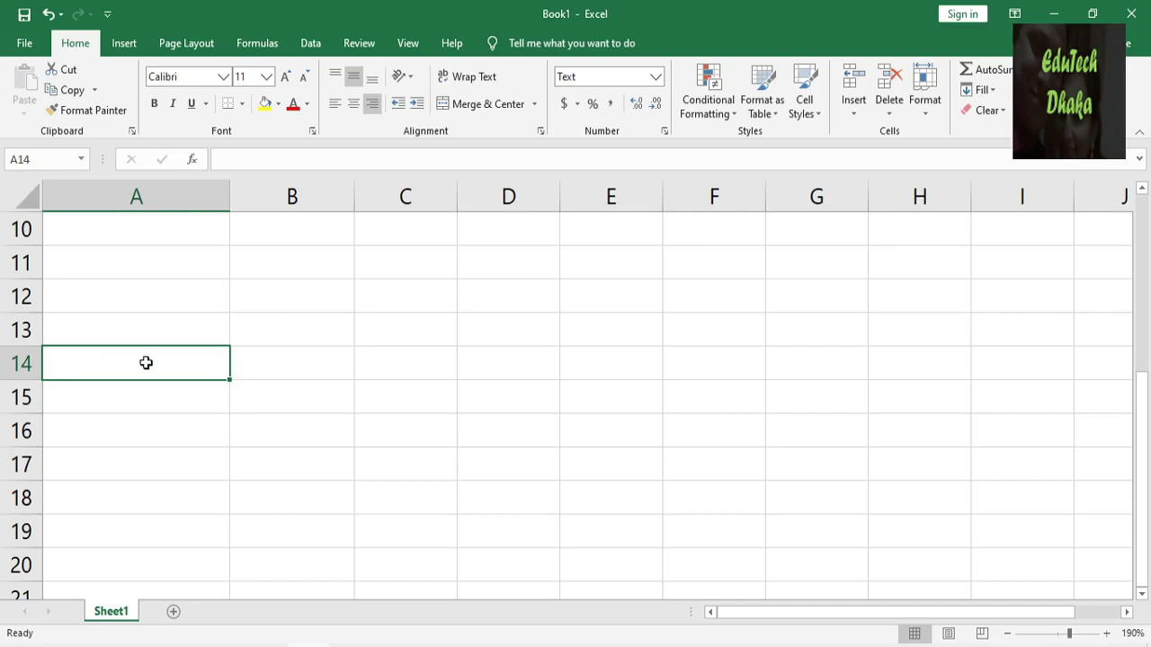
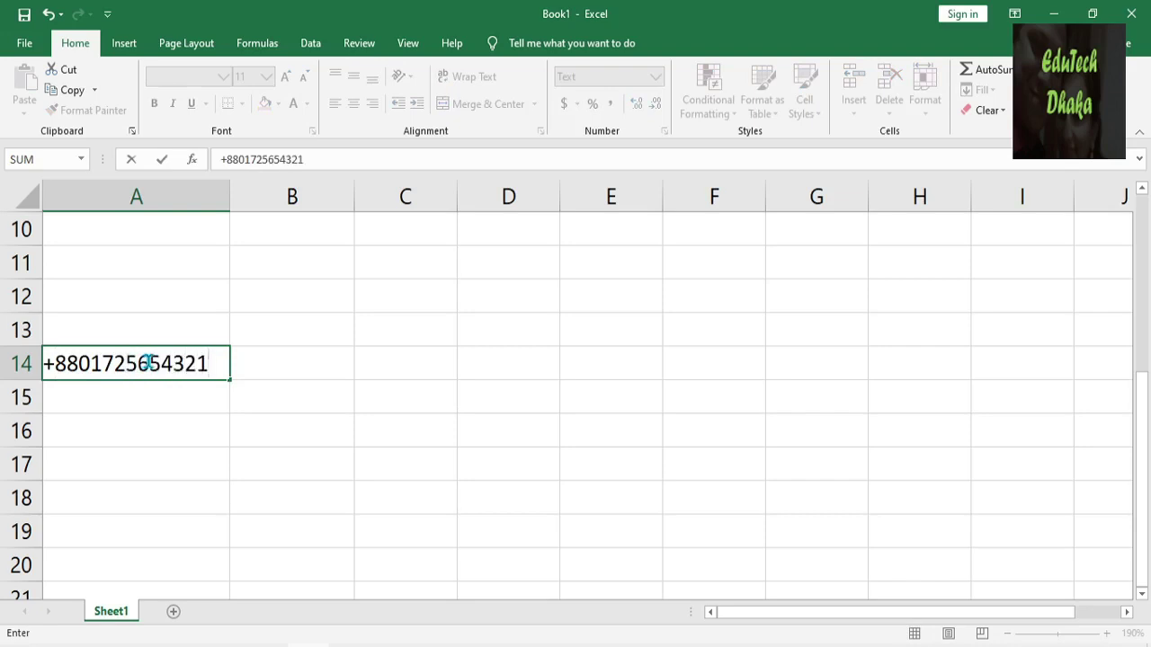
Enter a phone number typed with +880 into A14 as text, then check its format.
{"action": "key", "text": "Return"}
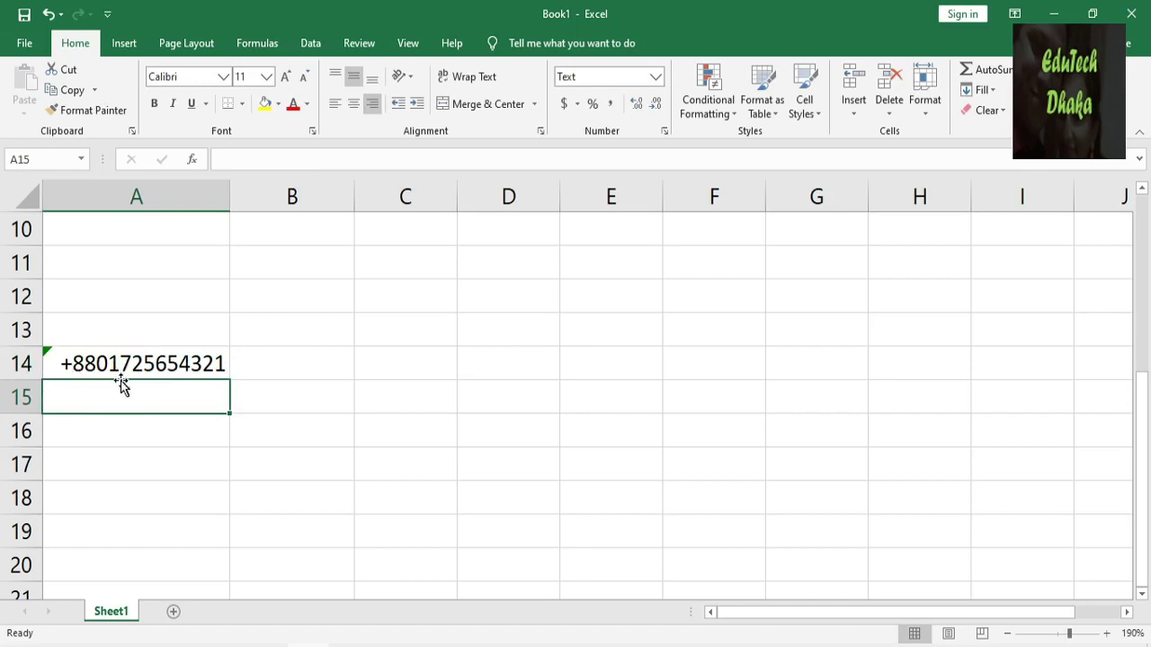
{"action": "left_click", "coordinate": [575, 77]}
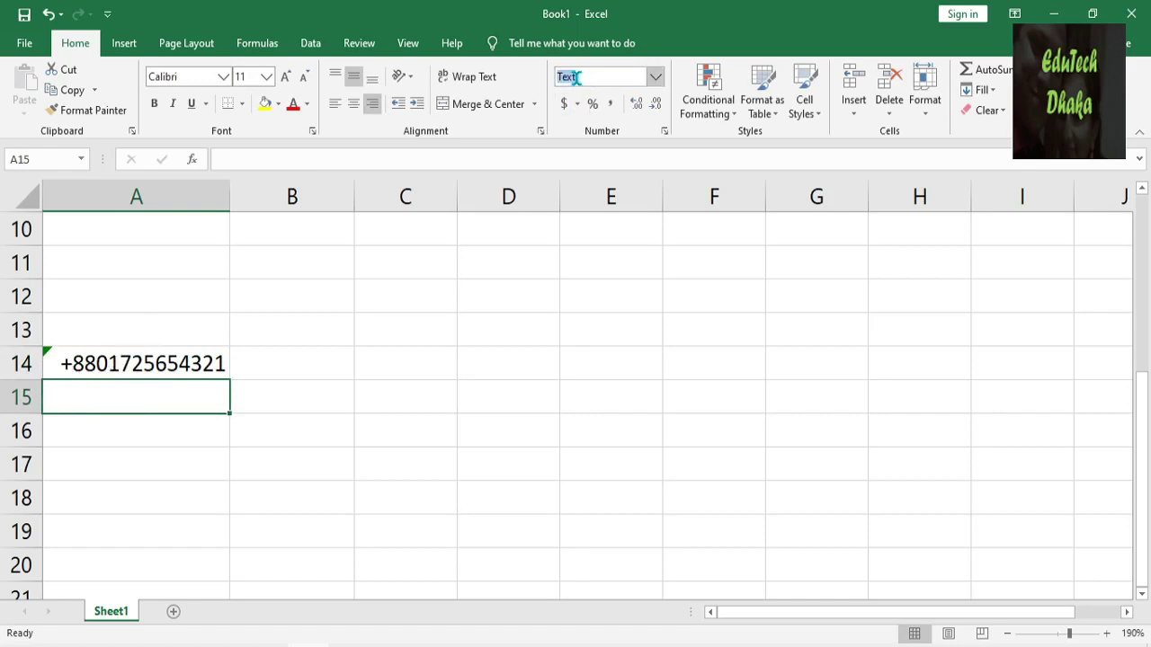
{"action": "left_click", "coordinate": [450, 330]}
{"action": "scroll", "coordinate": [239, 338], "scroll_direction": "up", "scroll_amount": 3}
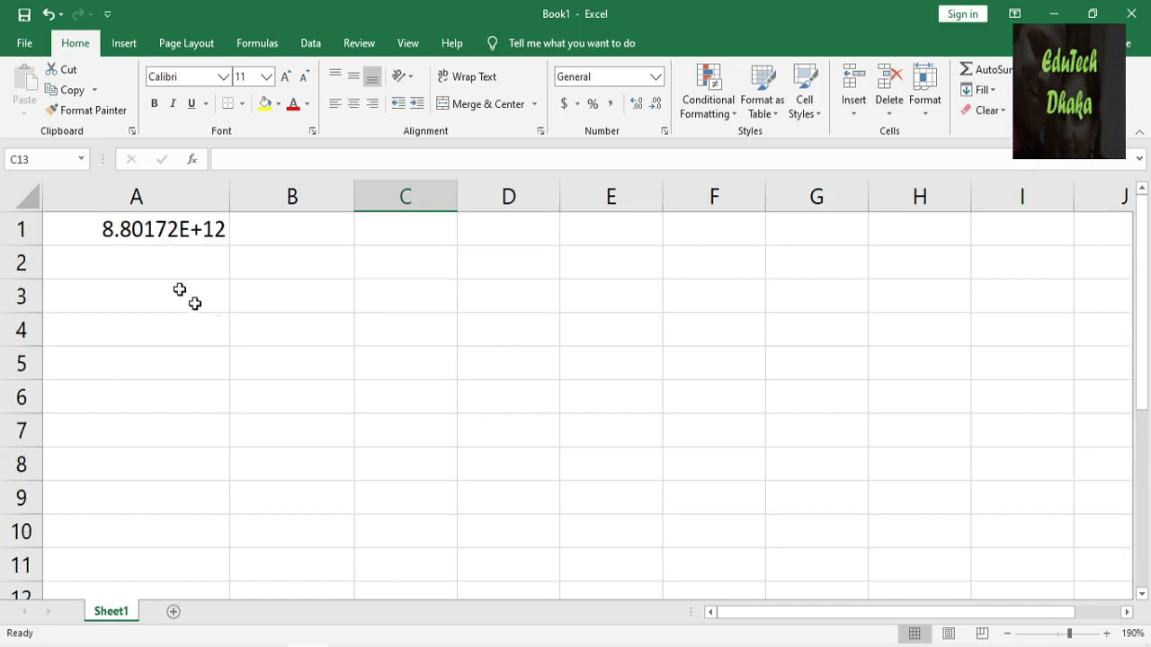
{"action": "left_click", "coordinate": [164, 232]}
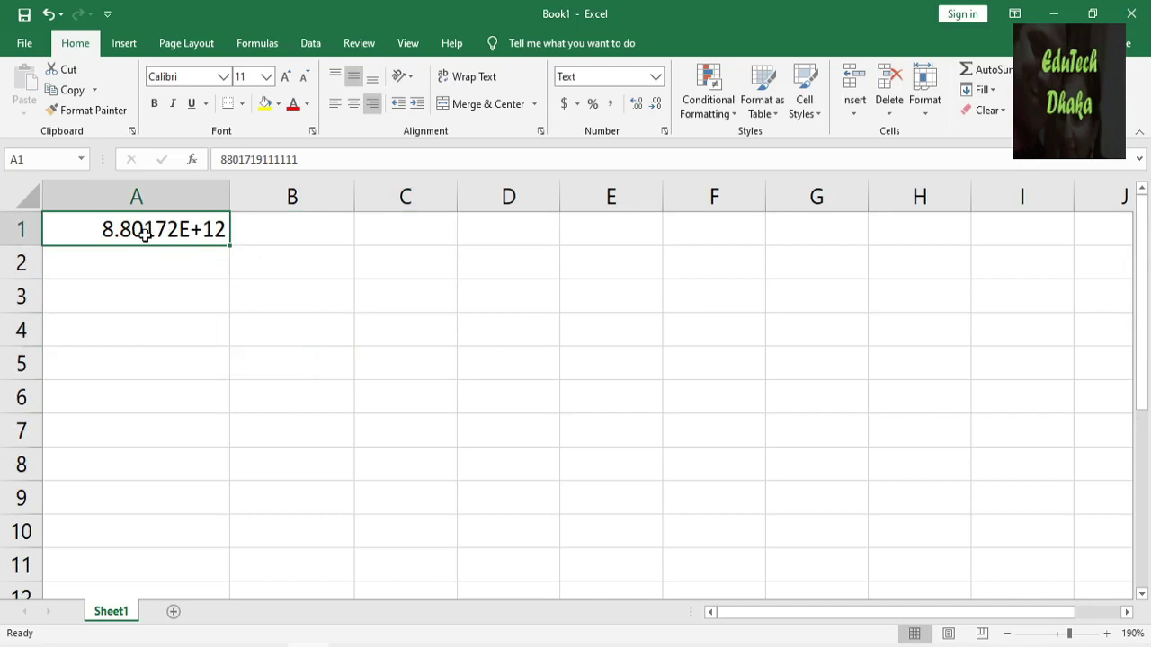
{"action": "left_click", "coordinate": [667, 134]}
{"action": "left_click", "coordinate": [241, 419]}
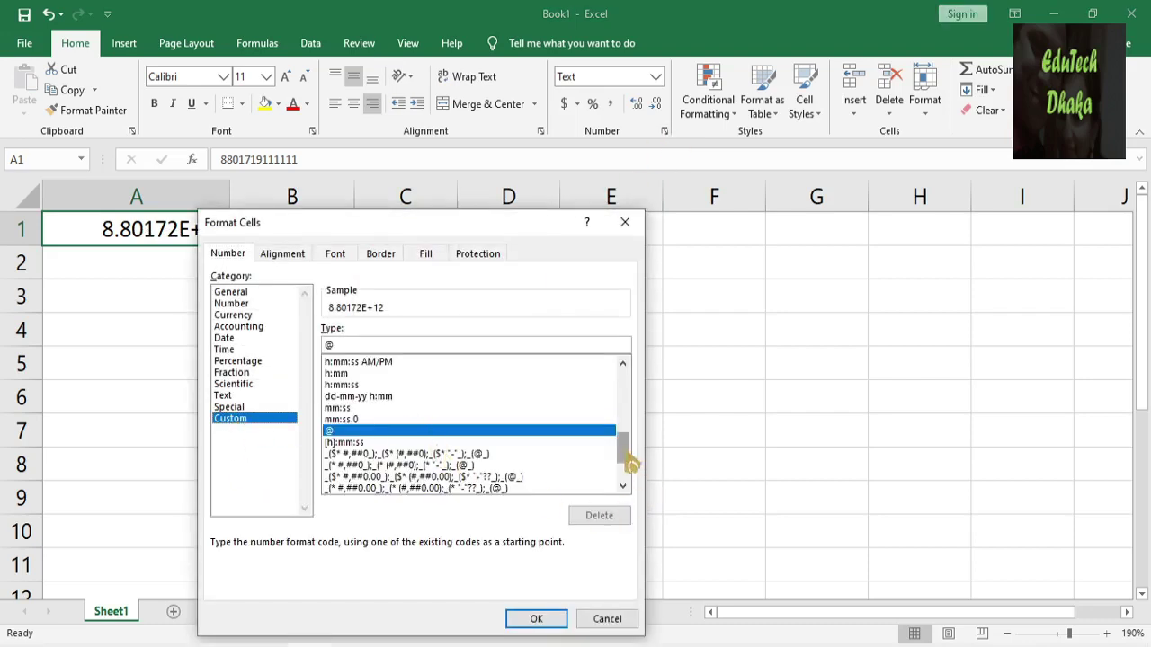
{"action": "left_click_drag", "start_coordinate": [630, 463], "coordinate": [625, 381]}
{"action": "left_click", "coordinate": [334, 374]}
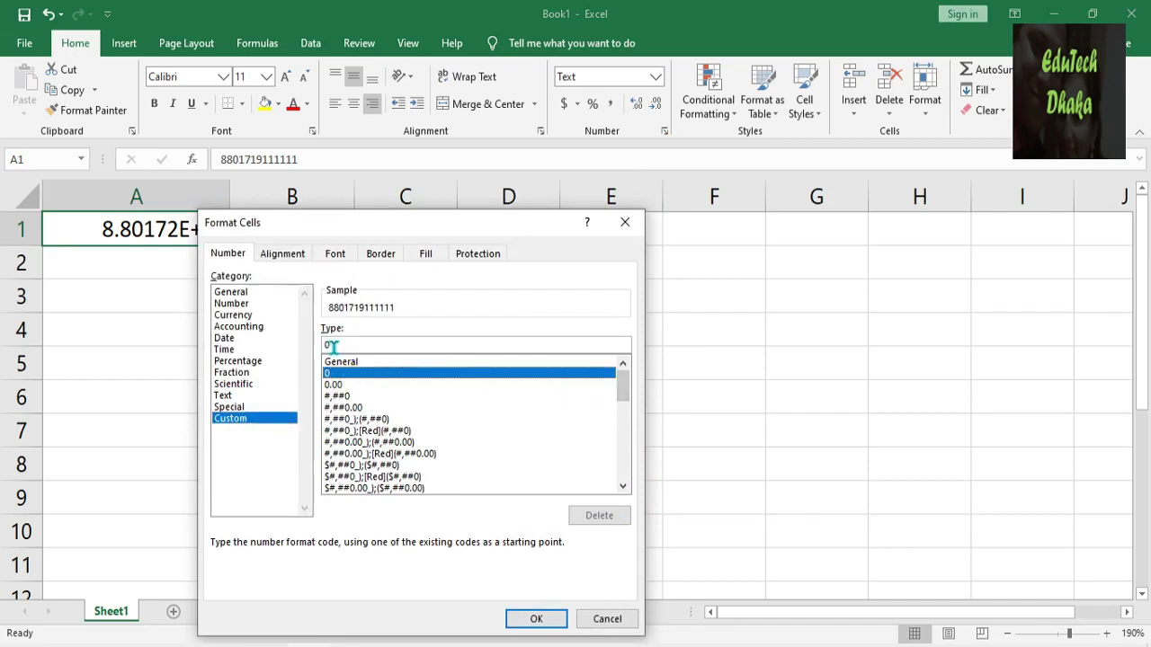
{"action": "left_click", "coordinate": [332, 347]}
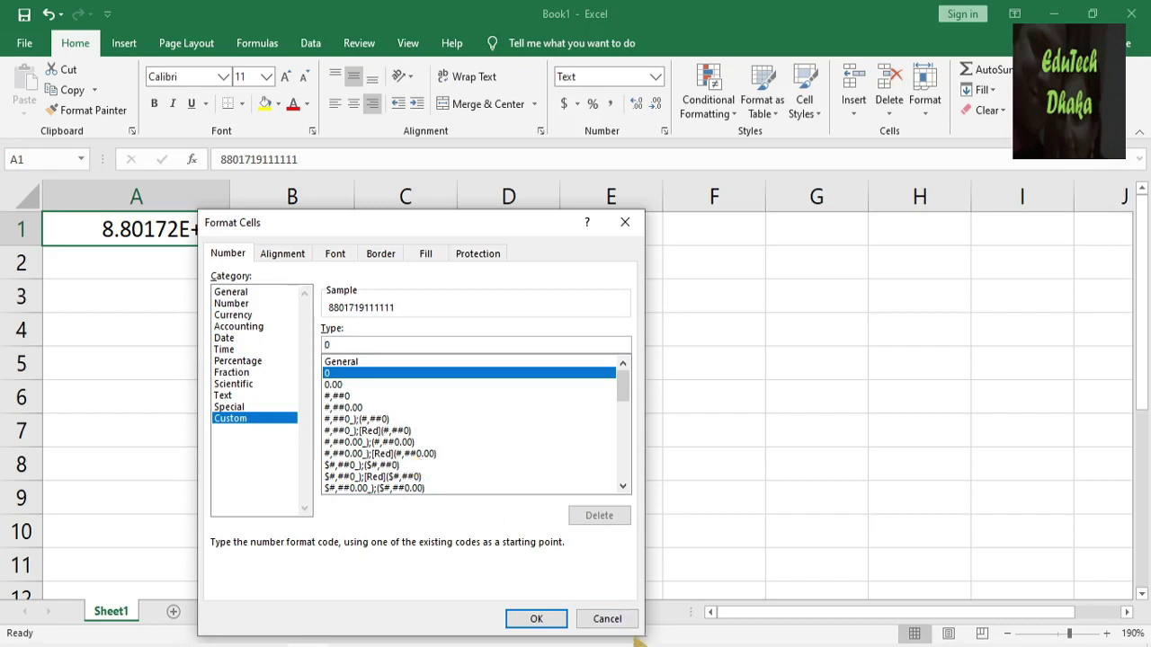
{"action": "left_click", "coordinate": [607, 618]}
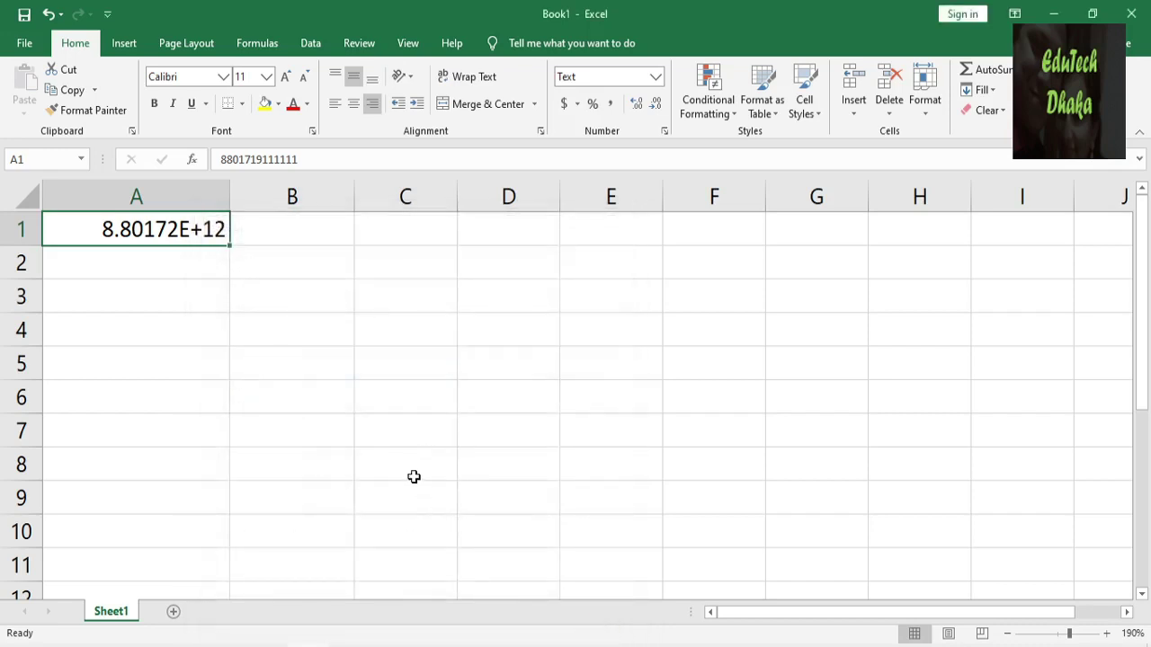